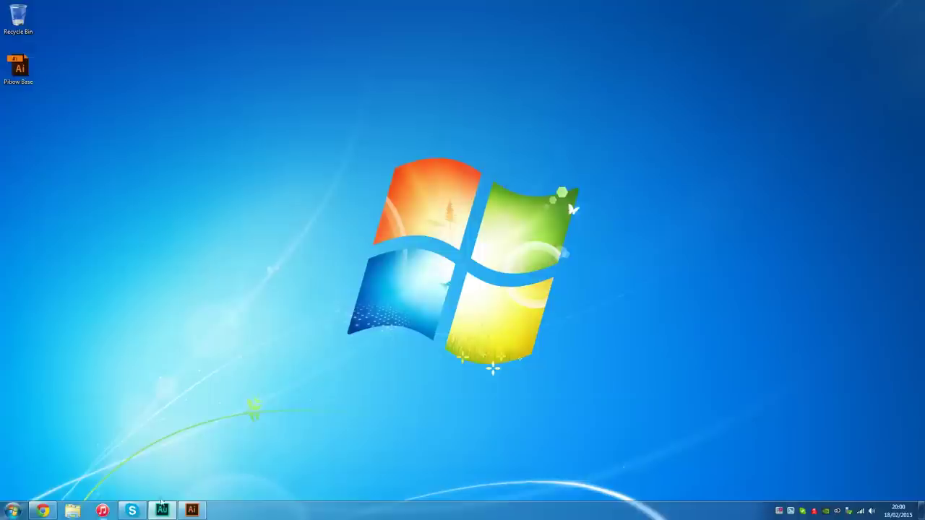
Start a new document, keeping the units at Millimeters.
left_click(192, 510)
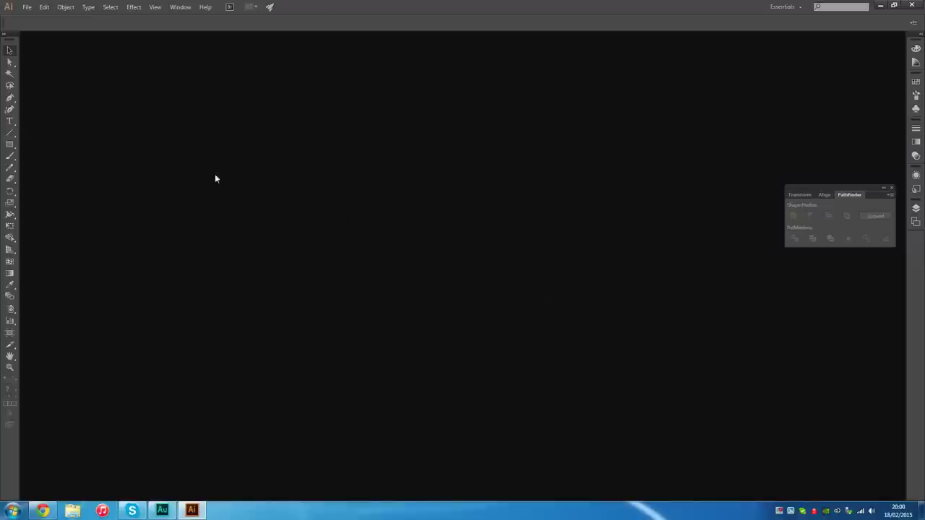
left_click(27, 7)
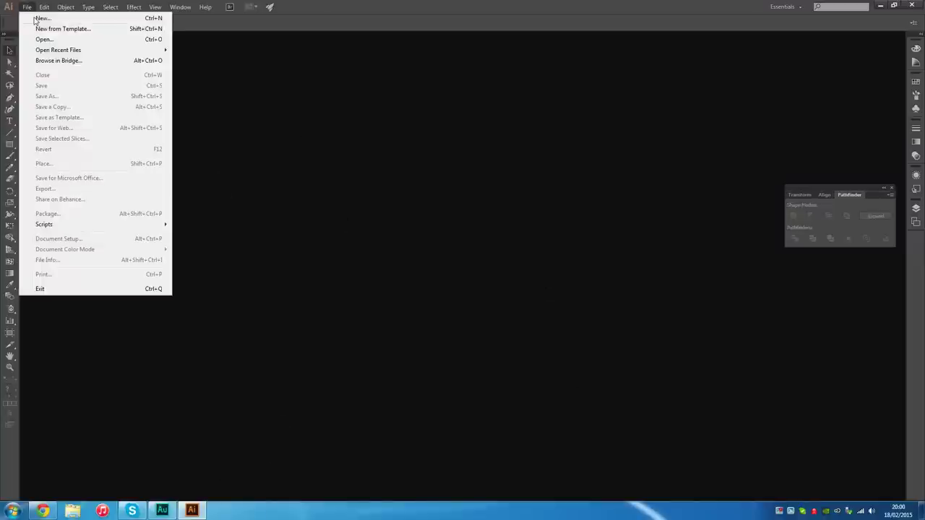
left_click(41, 19)
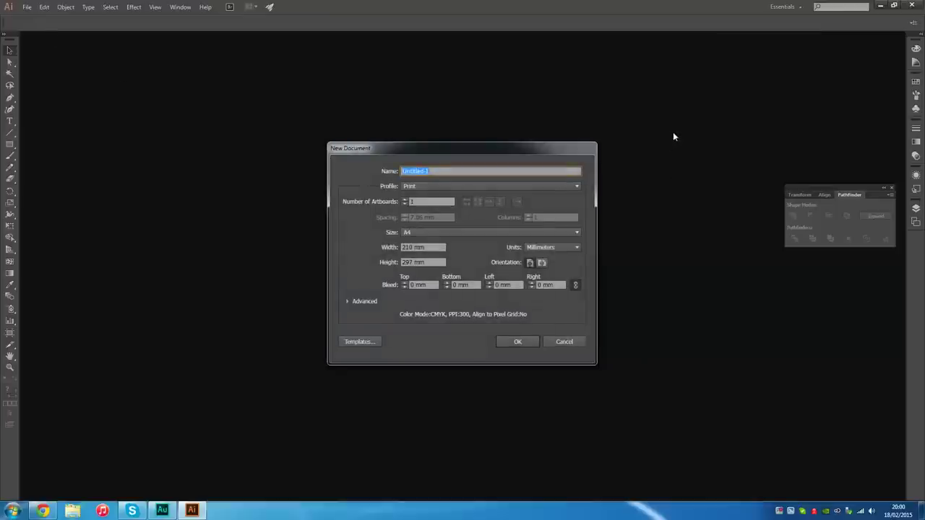
left_click(543, 247)
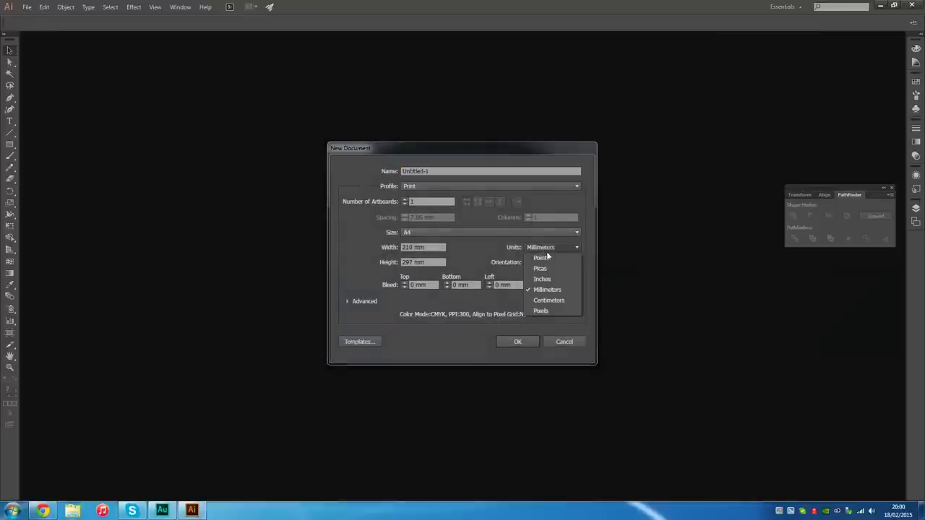
left_click(590, 262)
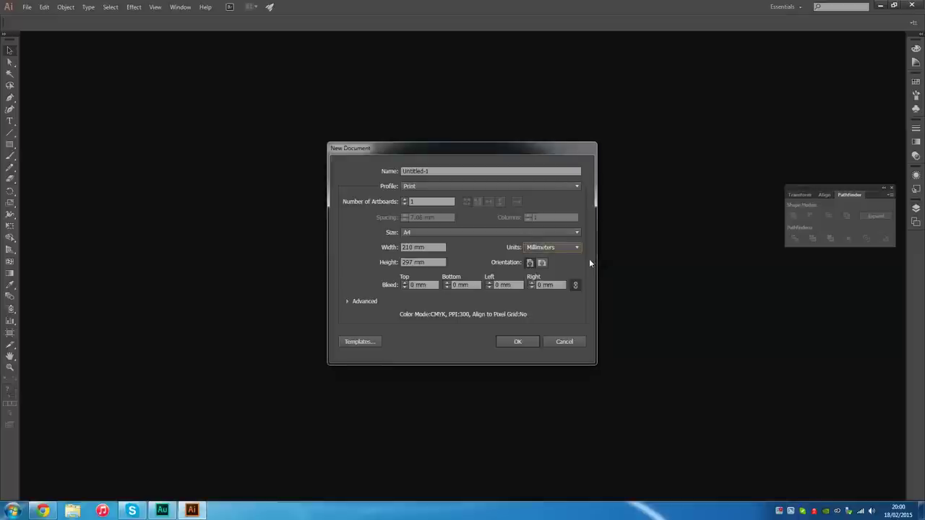
left_click(565, 247)
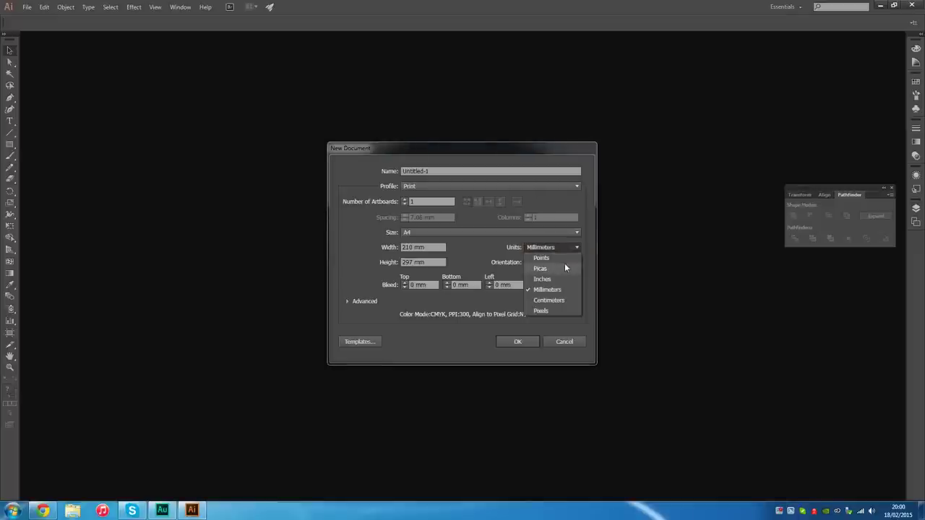
left_click(470, 258)
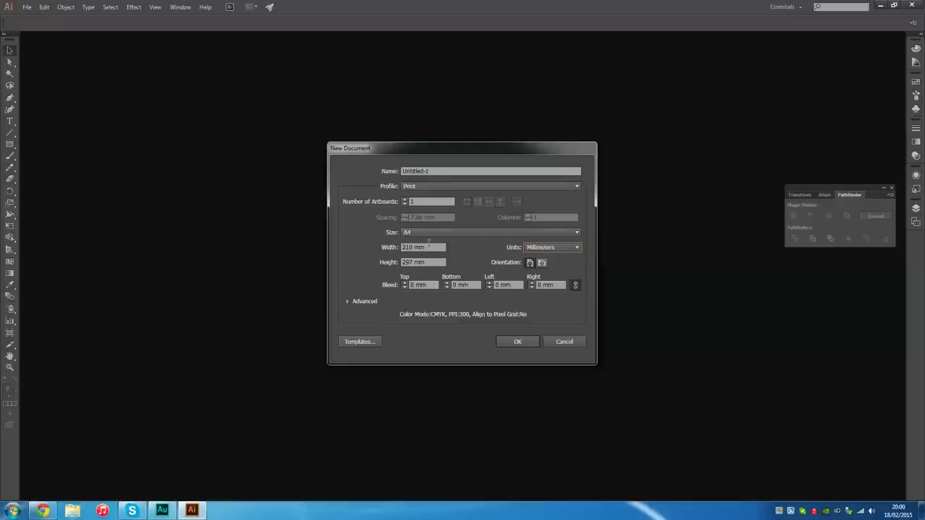
Set the artboard to 500 mm wide by 500 mm high and create it.
left_click_drag(432, 247, 360, 246)
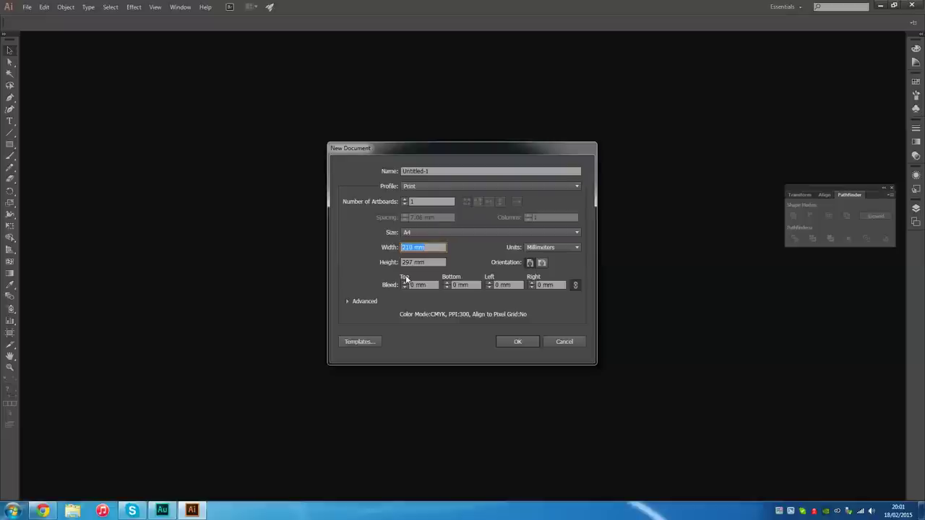
type("500")
key("Tab")
type("500")
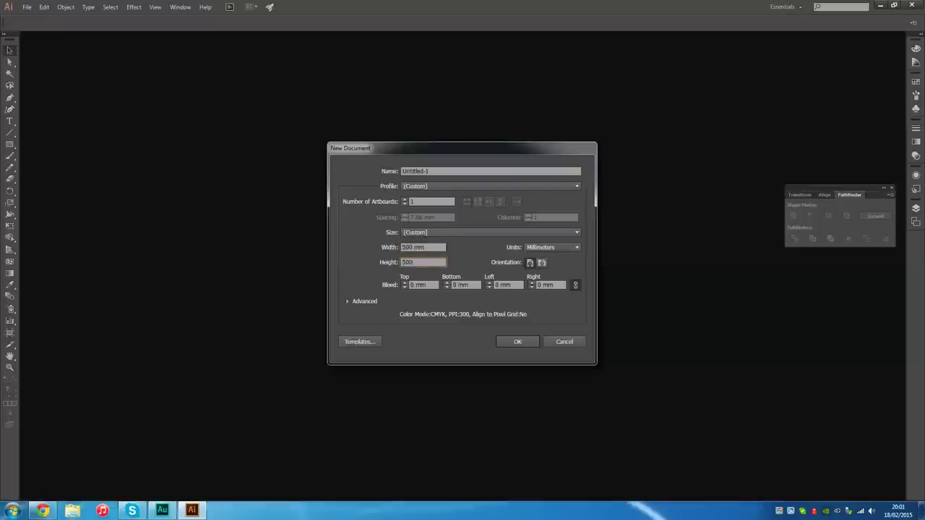
left_click(521, 343)
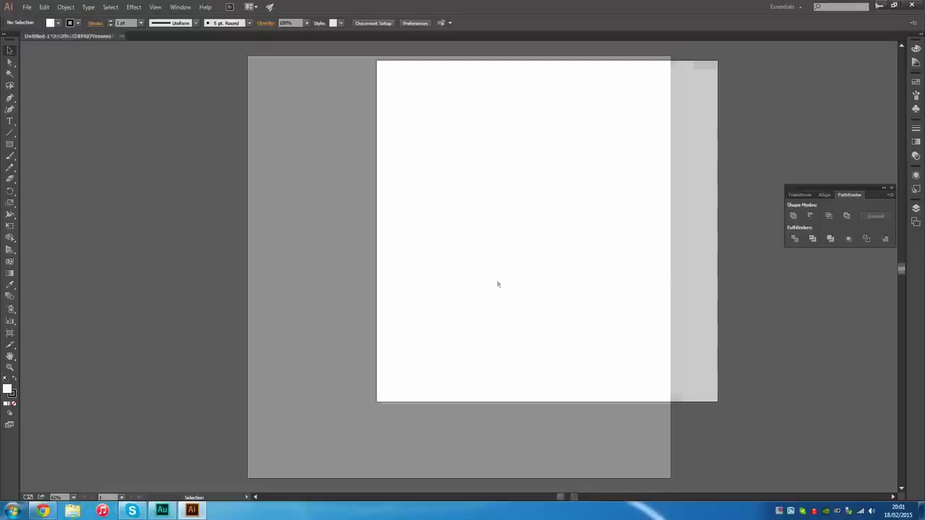
Open Pibow Base.ai and rotate all its artwork 90° to landscape.
double_click(24, 70)
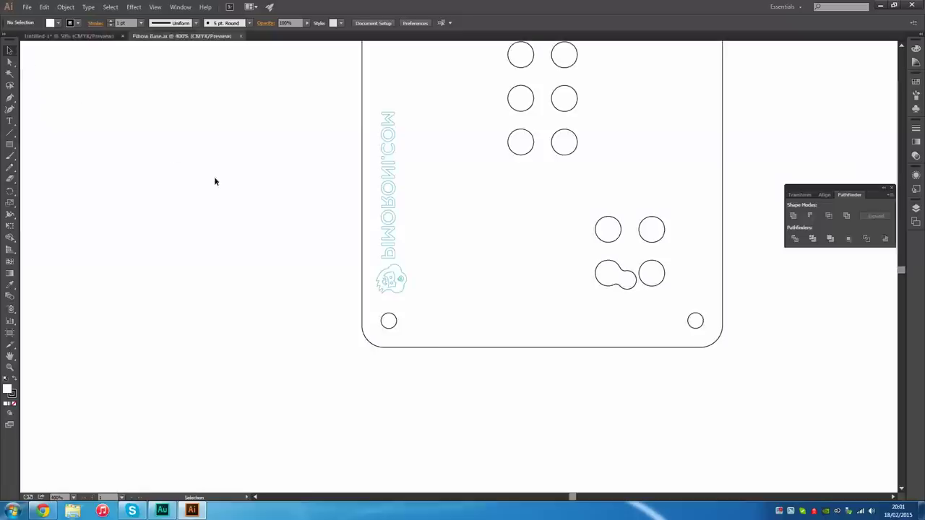
scroll(386, 256, "up", 3)
key("ctrl+0")
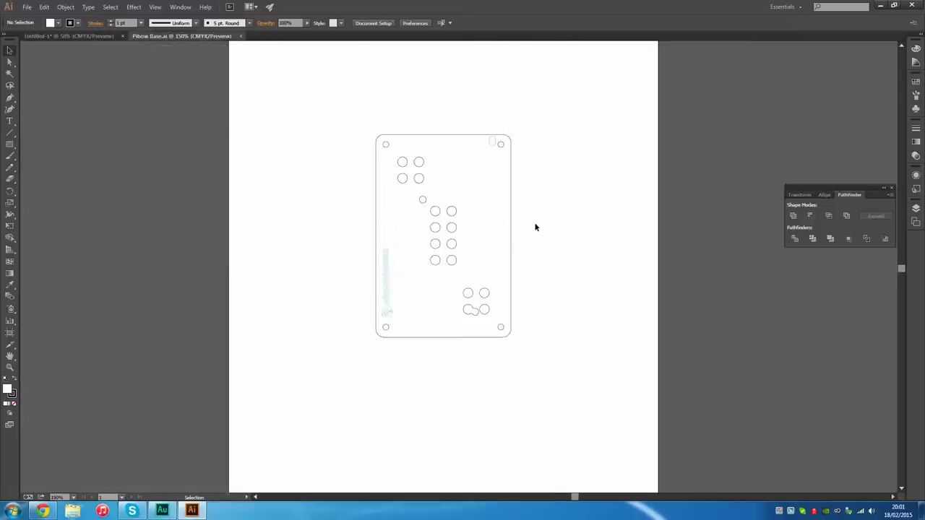
left_click_drag(286, 72, 531, 404)
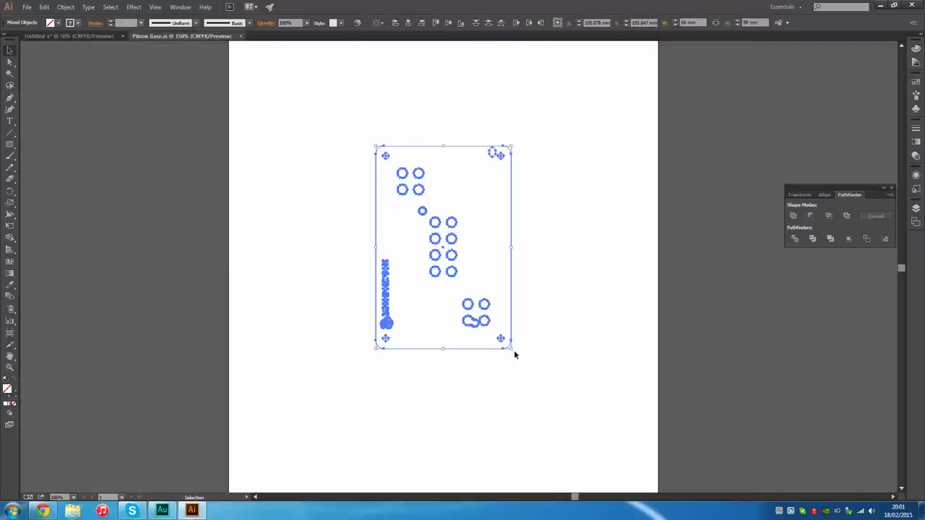
left_click_drag(512, 352, 312, 104)
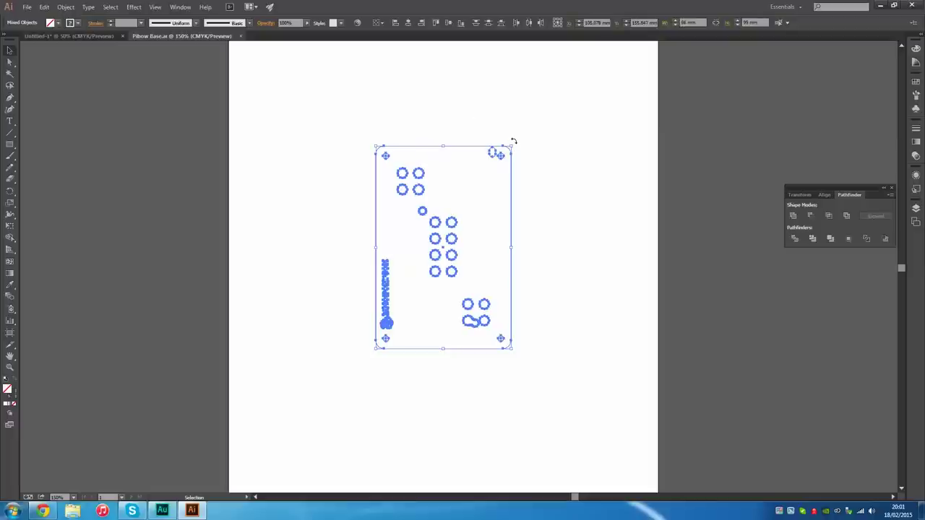
left_click_drag(511, 141, 327, 150)
left_click(301, 148)
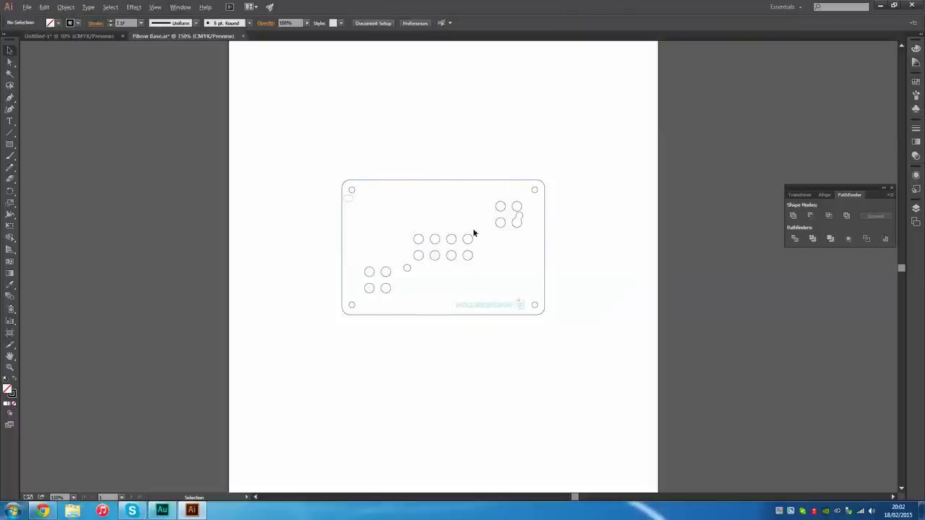
Copy the whole rotated layout and paste it into Untitled-1, nudged up and right.
key("ctrl+plus")
scroll(557, 216, "up", 1)
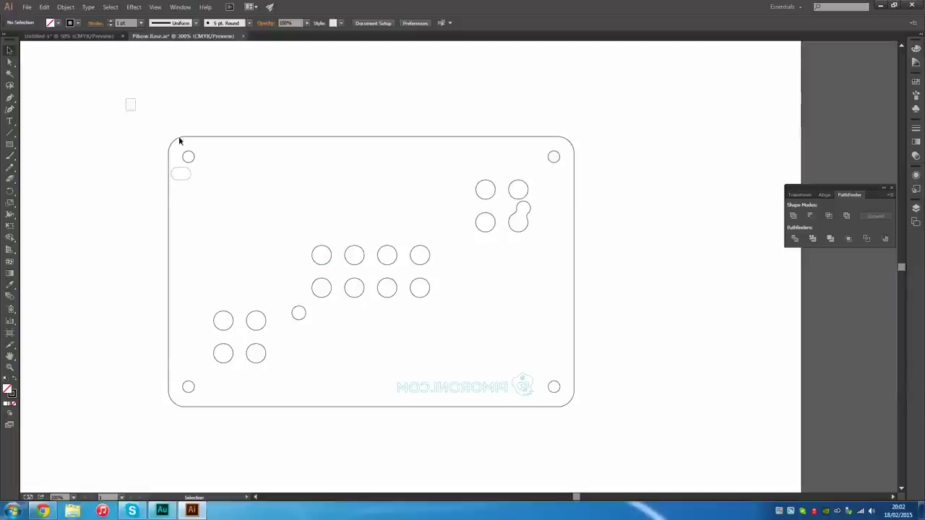
left_click_drag(126, 99, 647, 451)
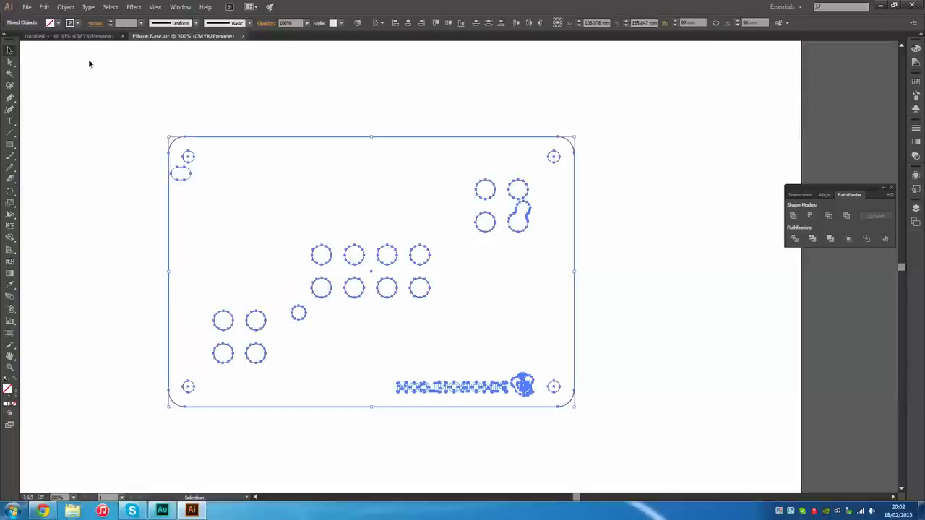
key("ctrl+c")
left_click(68, 35)
key("ctrl+v")
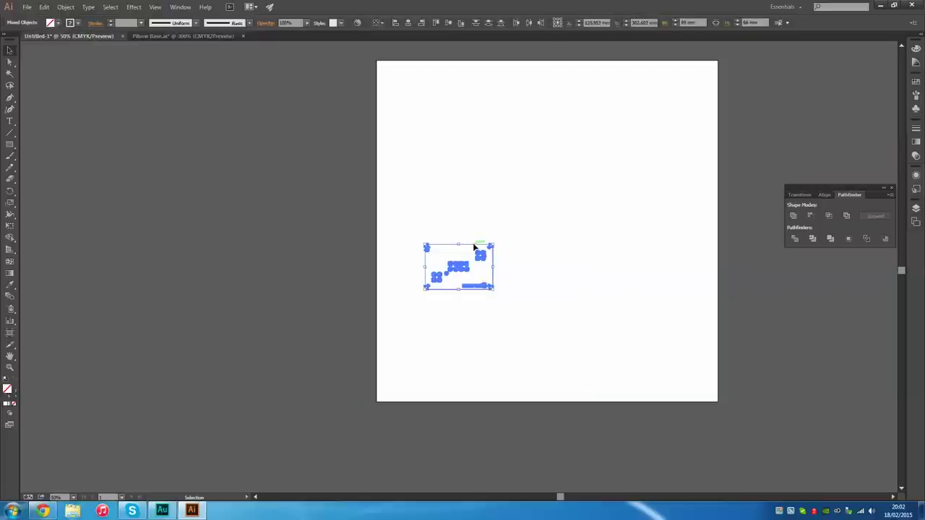
left_click_drag(474, 247, 579, 219)
Close Pibow Base without saving its changes.
left_click(242, 36)
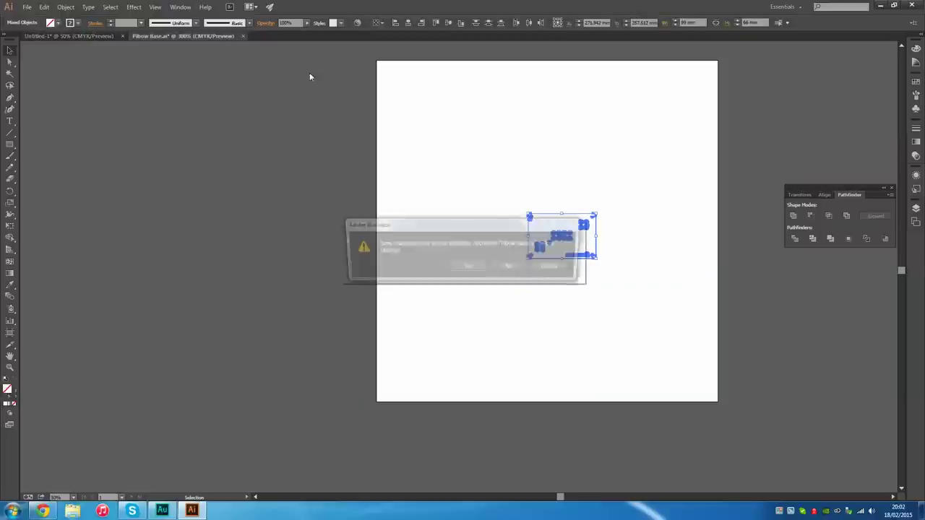
left_click(509, 266)
scroll(599, 237, "up", 1)
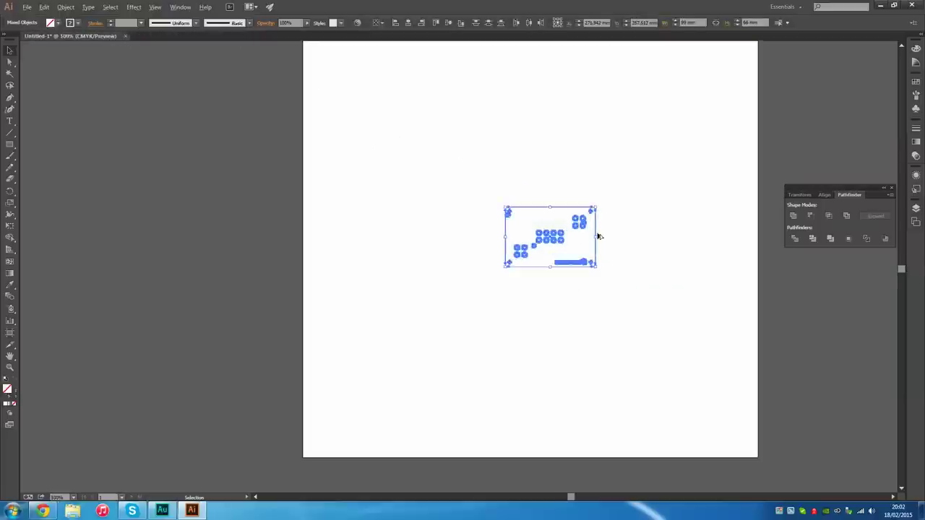
scroll(599, 236, "up", 3)
scroll(620, 244, "down", 1)
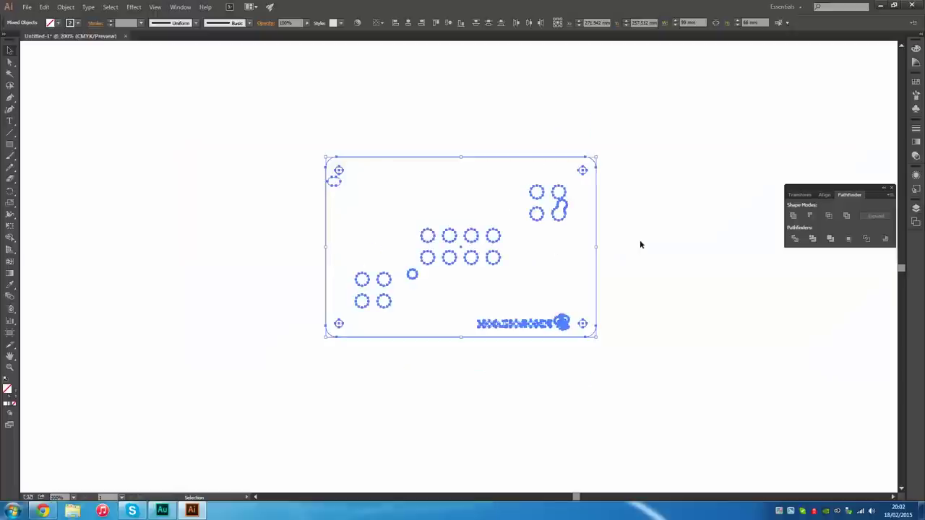
left_click(483, 213)
scroll(484, 213, "up", 1)
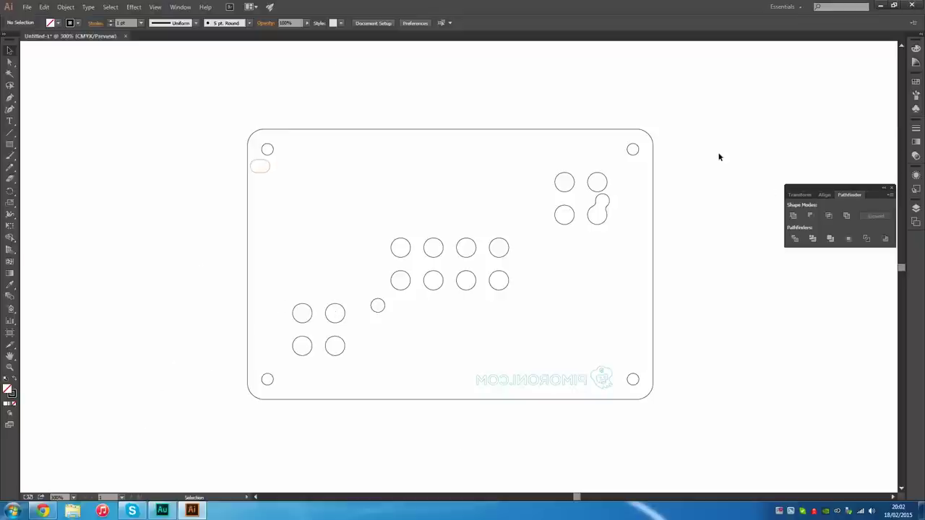
left_click(265, 170)
scroll(216, 151, "up", 1)
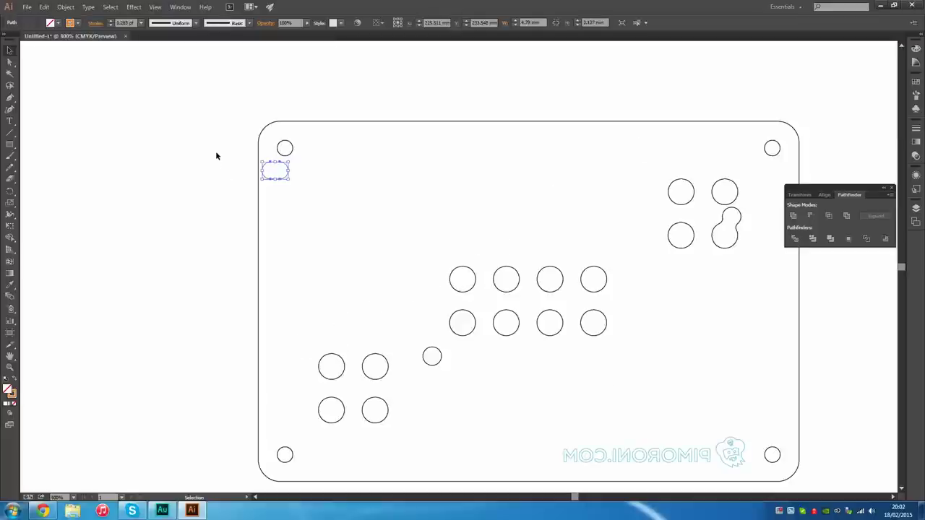
left_click(215, 156)
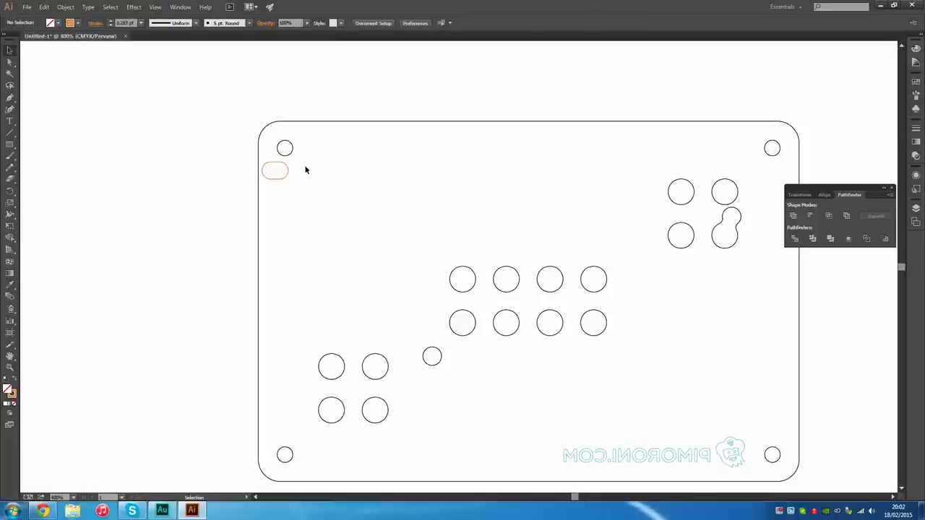
scroll(333, 179, "down", 1)
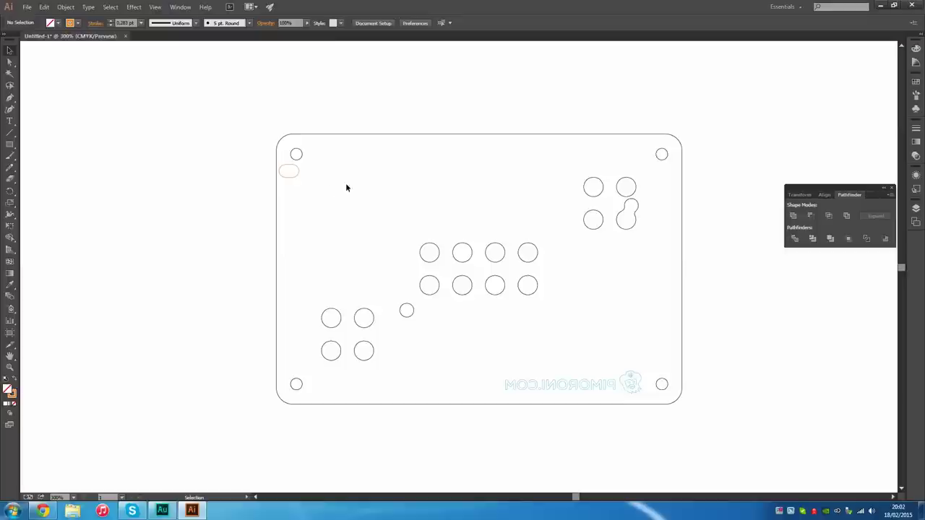
scroll(661, 415, "up", 3)
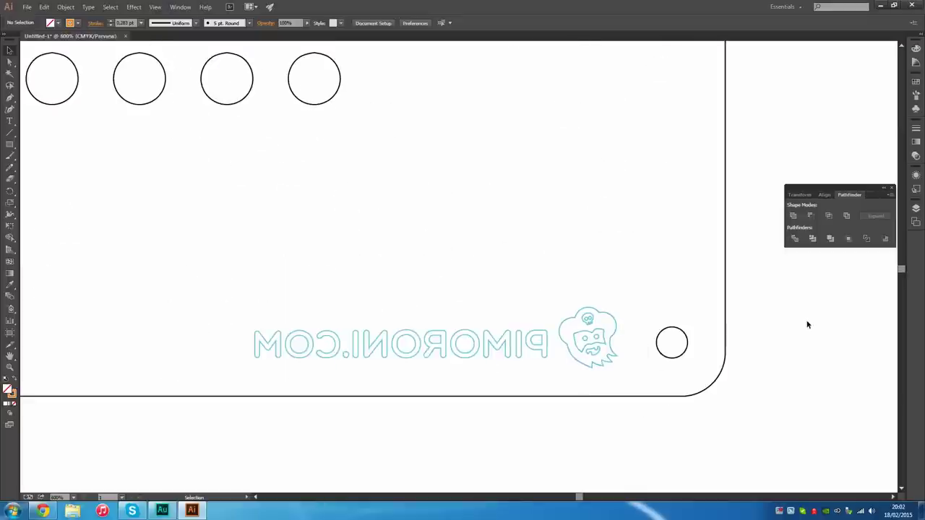
scroll(783, 329, "down", 1)
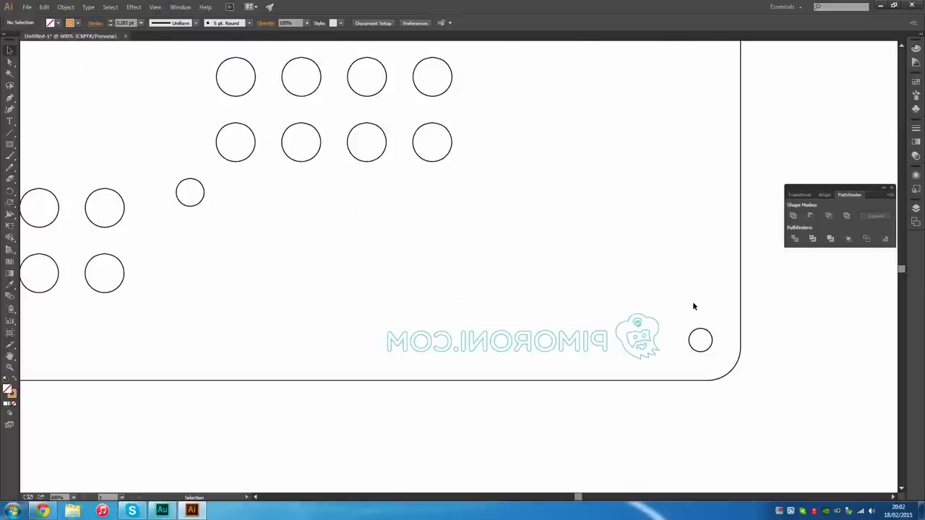
scroll(684, 312, "down", 2)
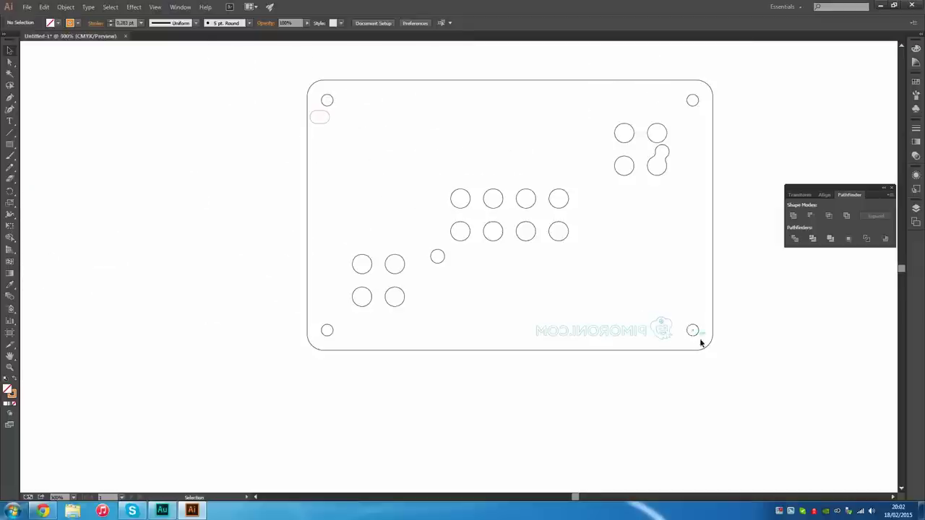
scroll(700, 343, "up", 1)
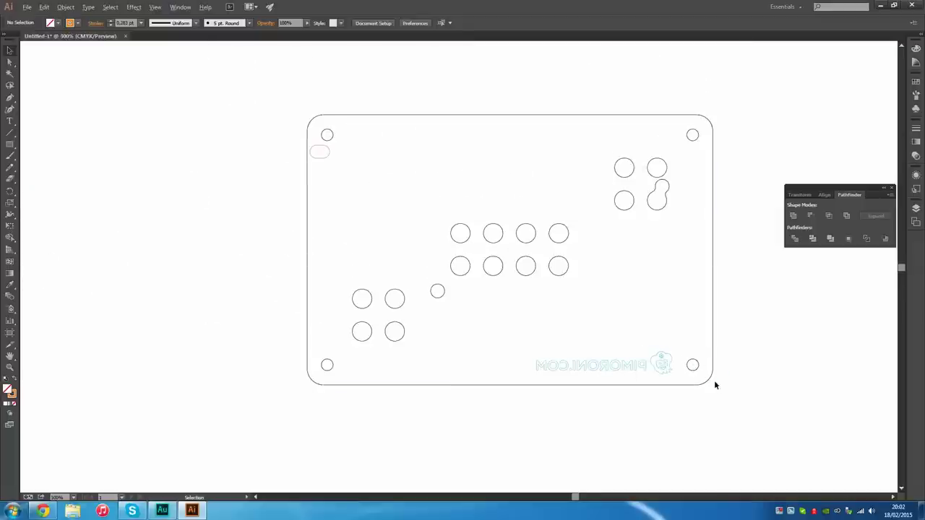
scroll(714, 384, "down", 1)
scroll(796, 380, "up", 1)
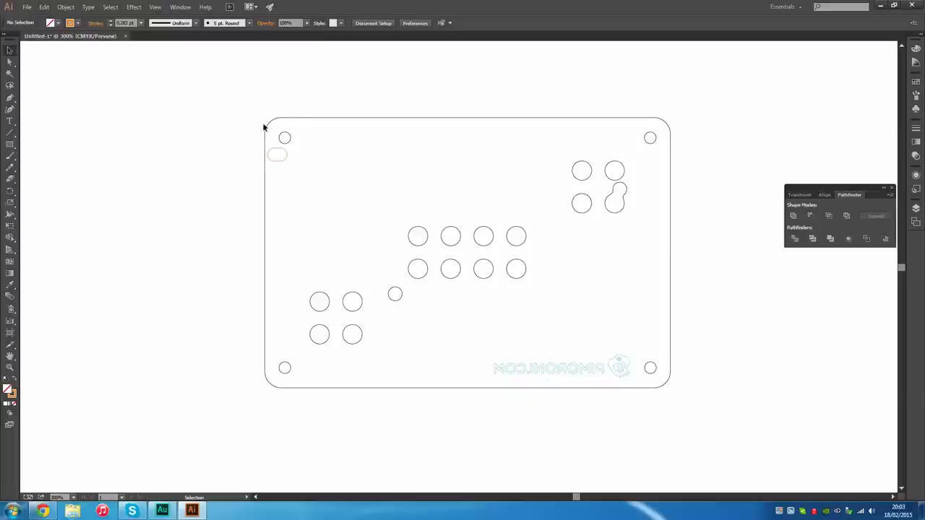
scroll(266, 128, "up", 2)
left_click(300, 143)
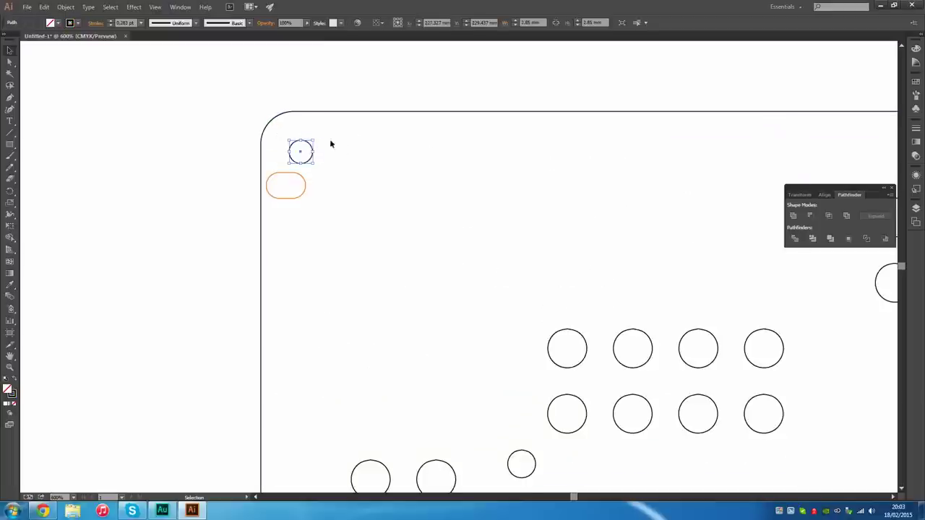
scroll(330, 138, "down", 1)
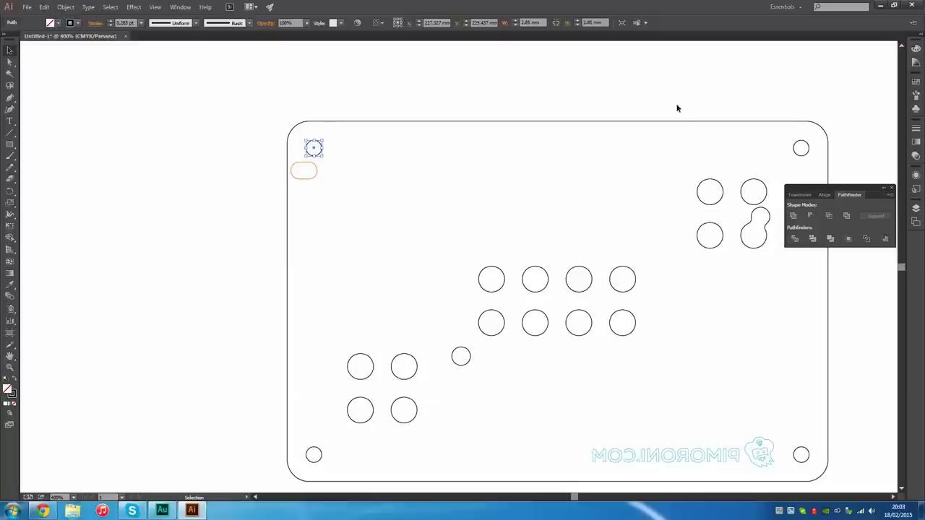
left_click(689, 123)
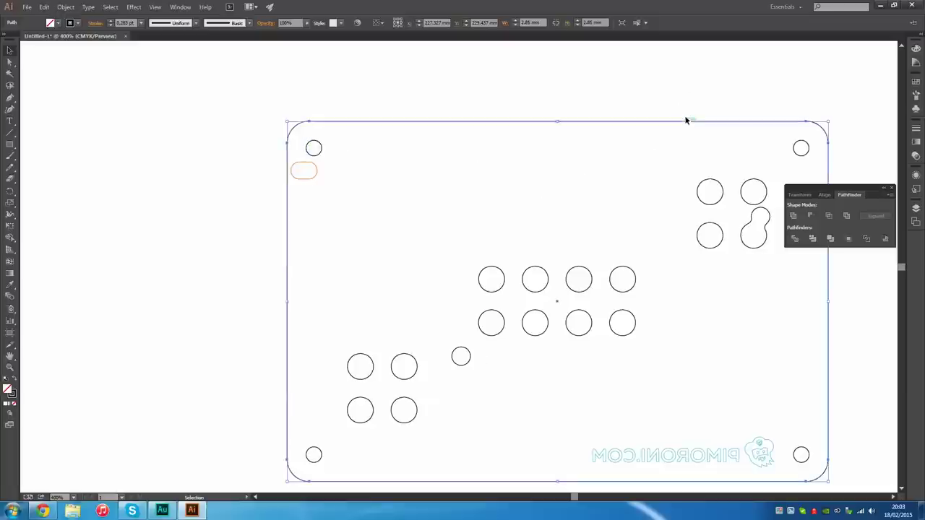
scroll(538, 92, "down", 2)
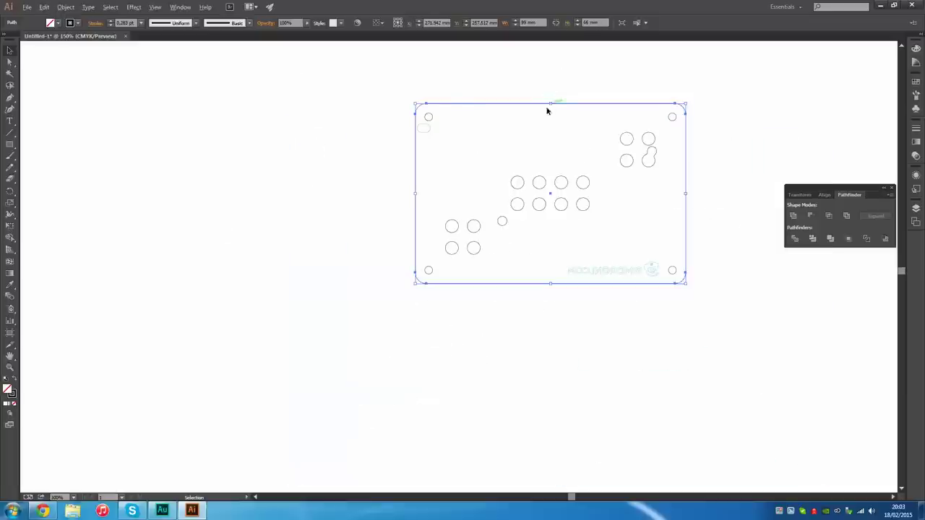
scroll(579, 100, "up", 1)
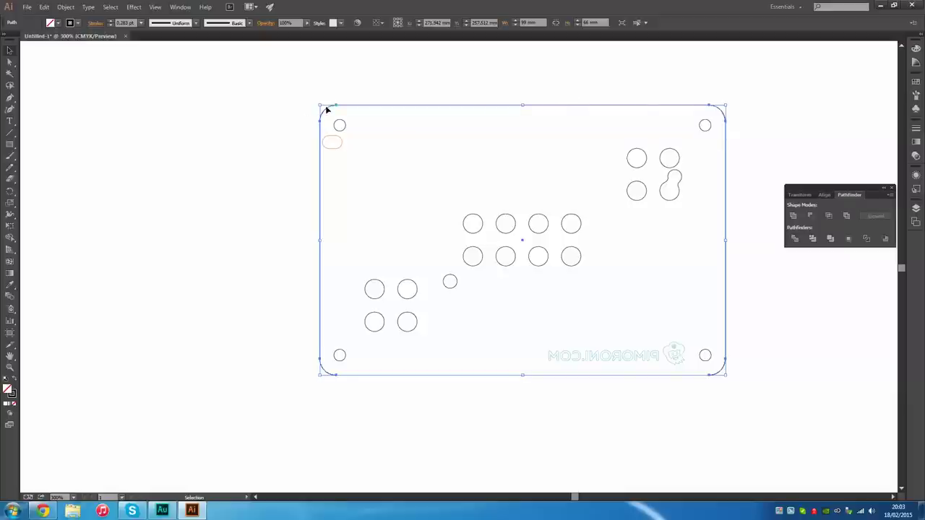
scroll(318, 110, "up", 5)
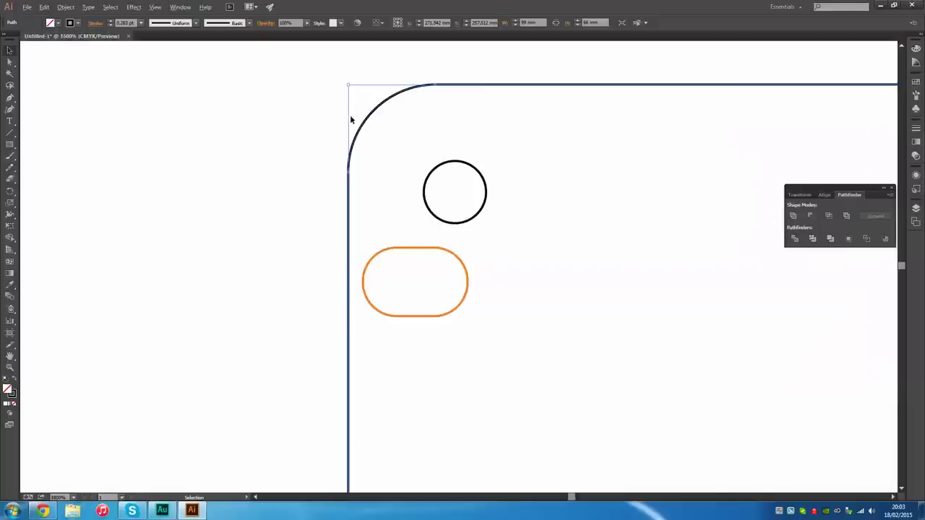
scroll(347, 172, "up", 4)
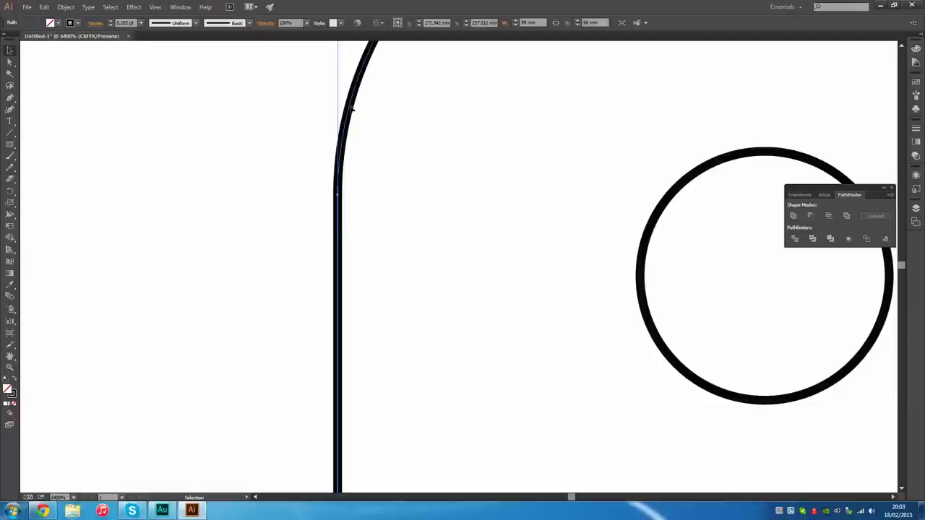
scroll(369, 126, "up", 3)
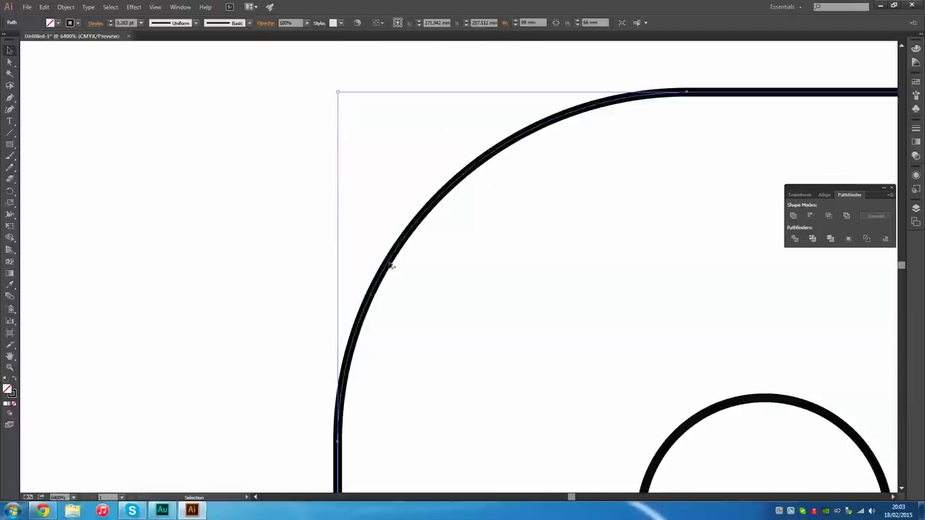
scroll(392, 262, "down", 10)
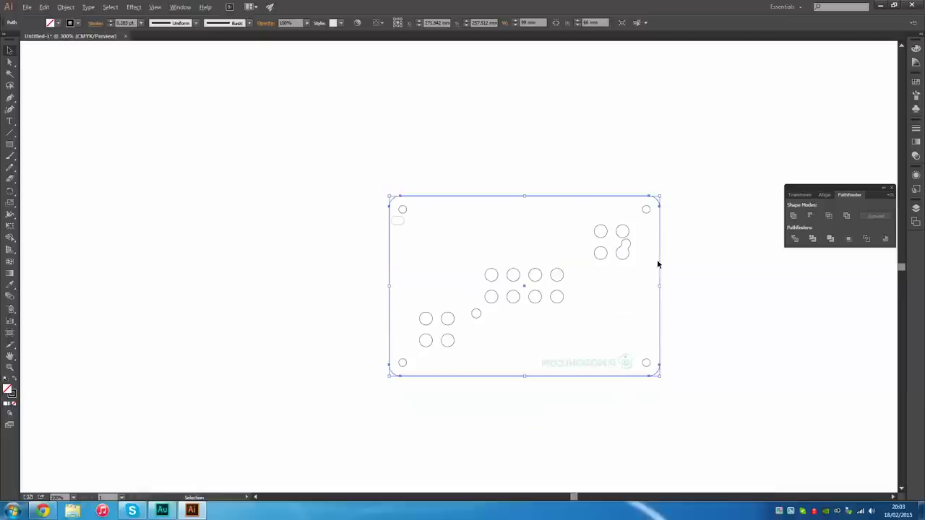
scroll(658, 264, "up", 1)
left_click(688, 260)
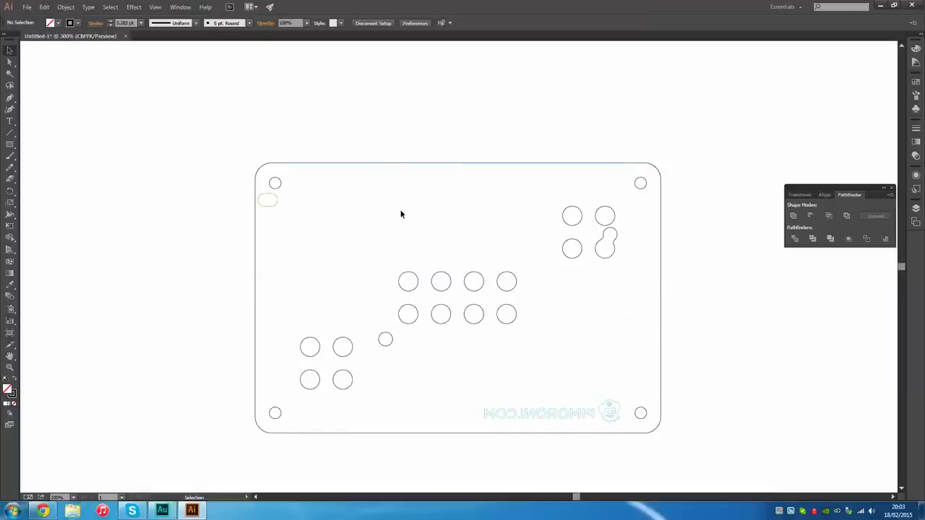
left_click(255, 226)
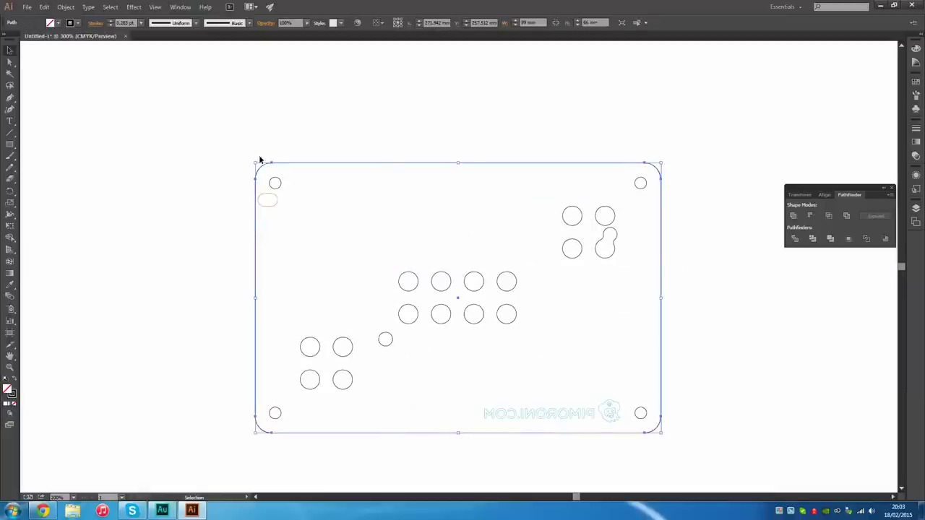
left_click(112, 22)
left_click(139, 113)
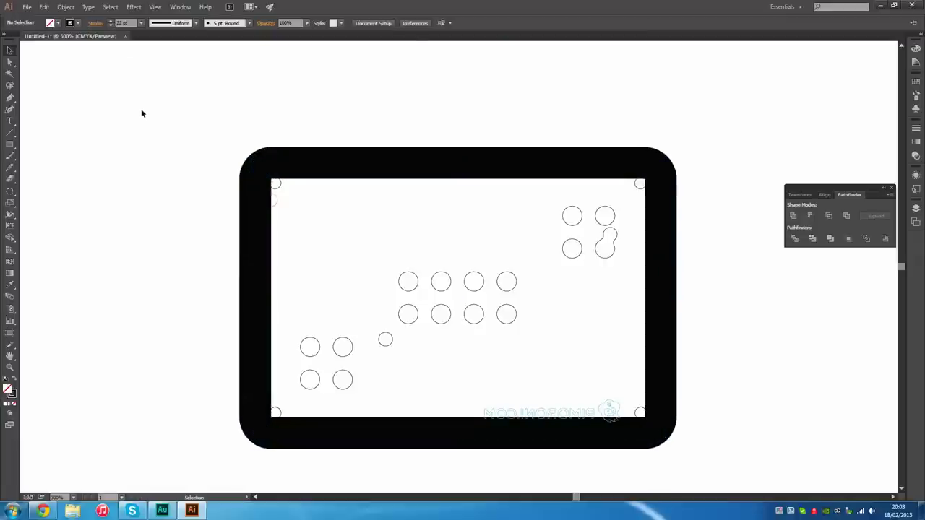
key("ctrl+z")
key("ctrl+z")
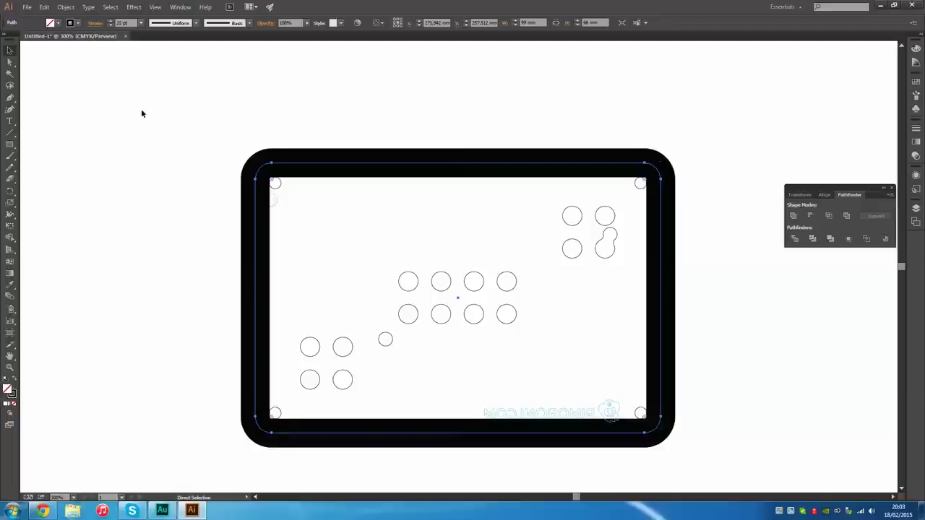
key("ctrl+z")
key("ctrl+z")
key("ctrl+z")
key("ctrl+z")
key("ctrl+z")
key("ctrl+z")
key("ctrl+z")
key("ctrl+z")
key("ctrl+z")
key("ctrl+z")
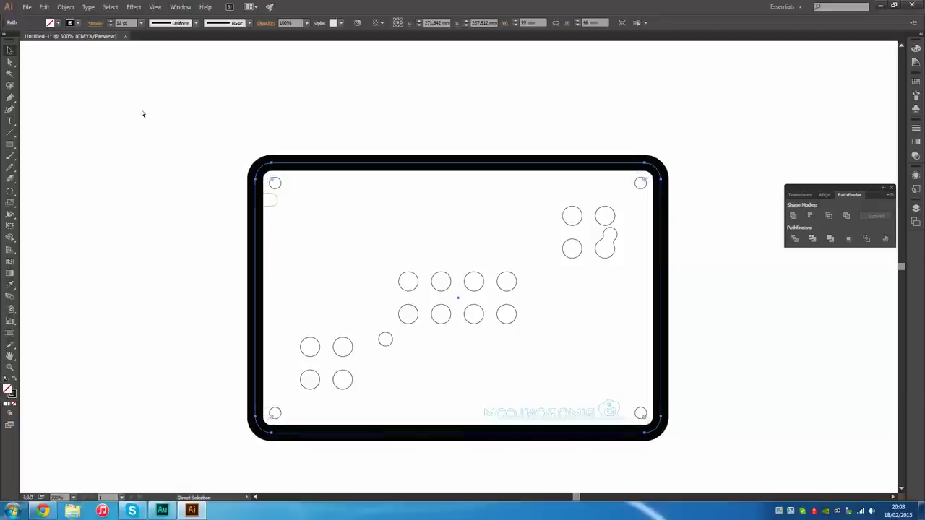
key("ctrl+z")
key("ctrl+z")
key("ctrl+z")
key("ctrl+z")
key("ctrl+z")
key("ctrl+z")
key("ctrl+z")
key("ctrl+z")
key("ctrl+z")
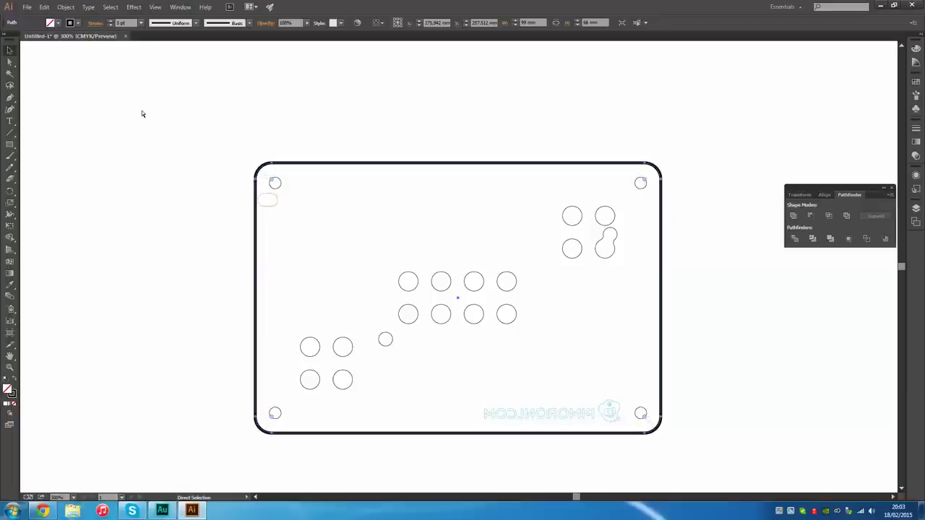
key("ctrl+z")
key("ctrl+z")
key("ctrl+z")
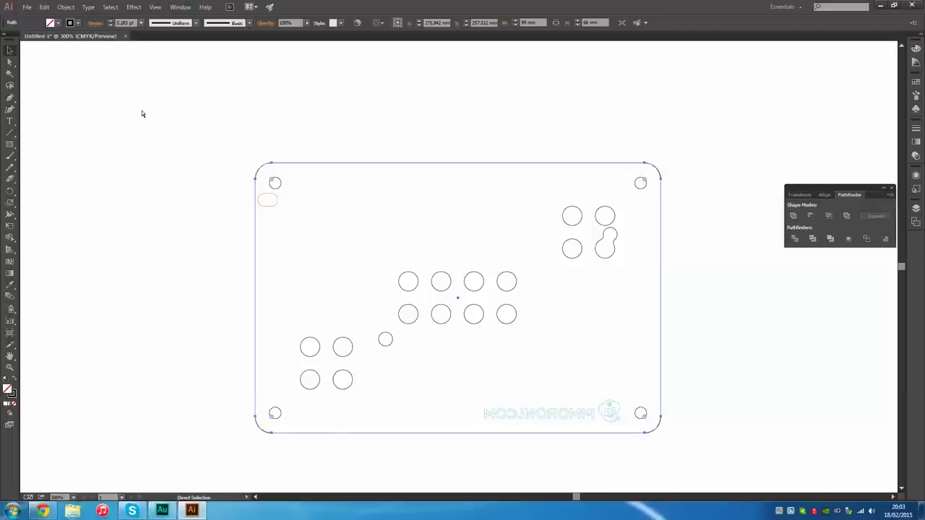
left_click(167, 174)
scroll(241, 165, "up", 4)
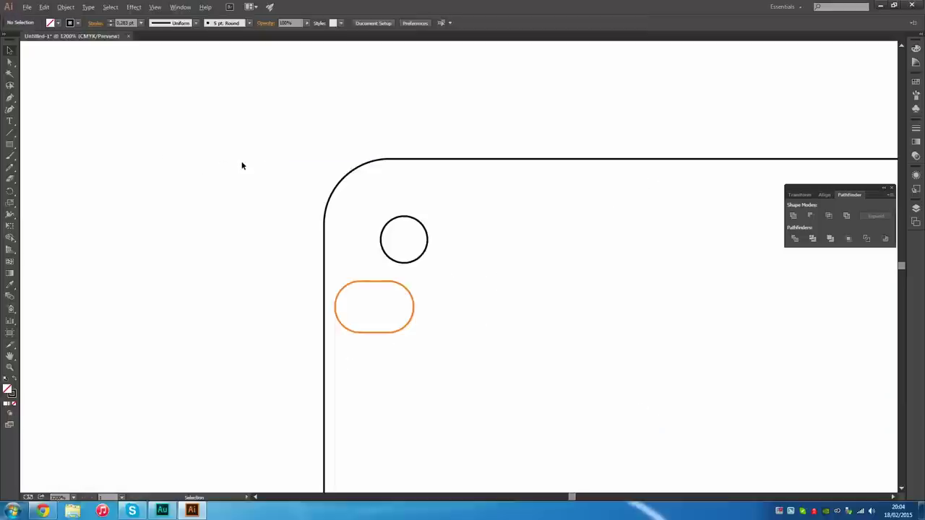
scroll(242, 165, "down", 4)
scroll(240, 162, "down", 2)
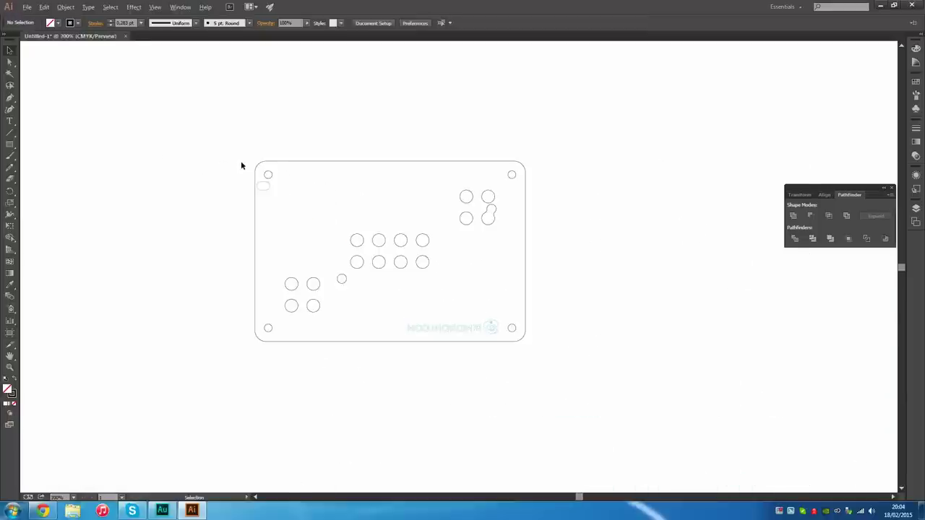
scroll(241, 162, "up", 2)
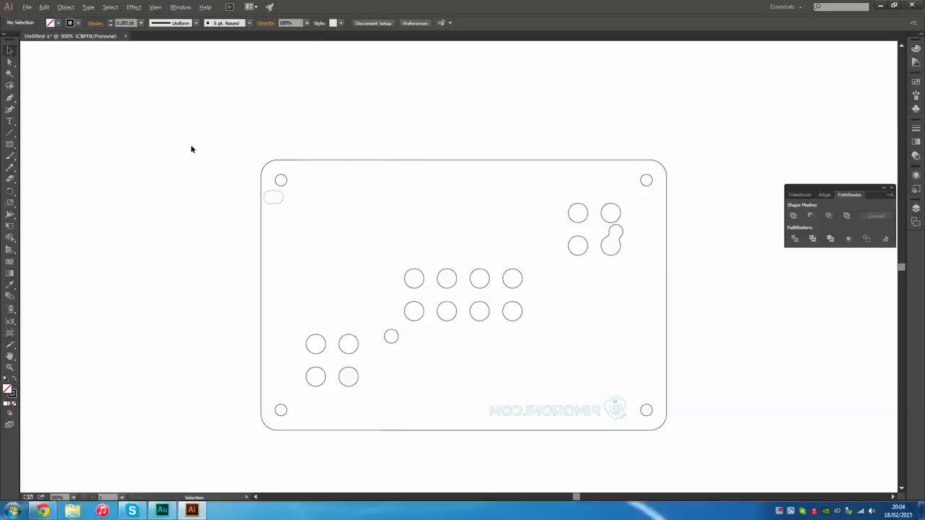
scroll(192, 149, "up", 1)
left_click(9, 133)
mouse_move(105, 262)
left_mouse_down()
mouse_move(118, 80)
mouse_move(352, 79)
mouse_move(190, 182)
mouse_move(105, 262)
left_mouse_up()
key("ctrl+z")
key("ctrl+z")
key("ctrl+z")
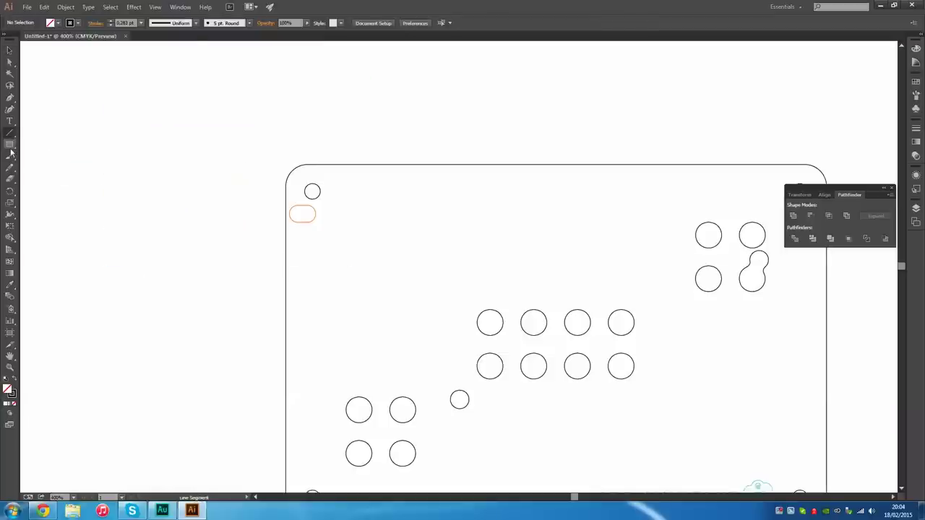
left_click(9, 144)
left_click_drag(127, 146, 235, 273)
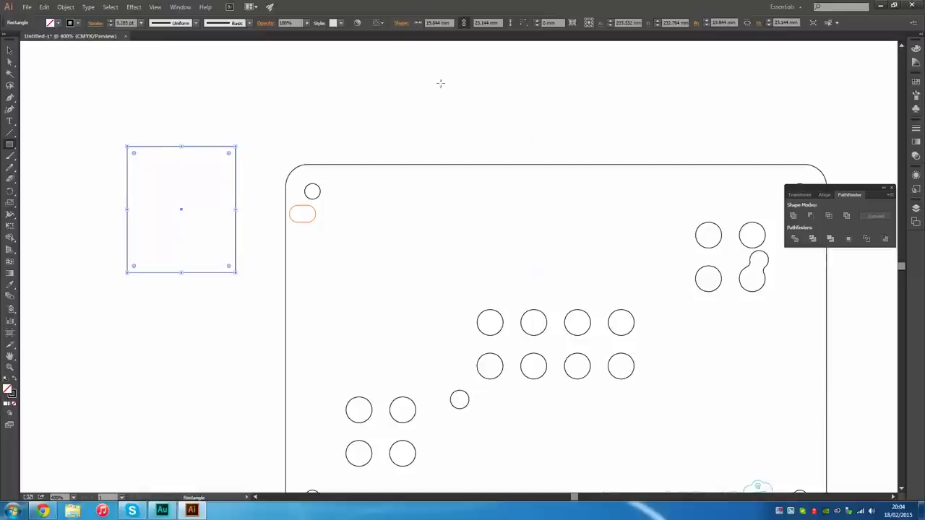
left_click(10, 50)
left_click(528, 124)
key("ctrl+z")
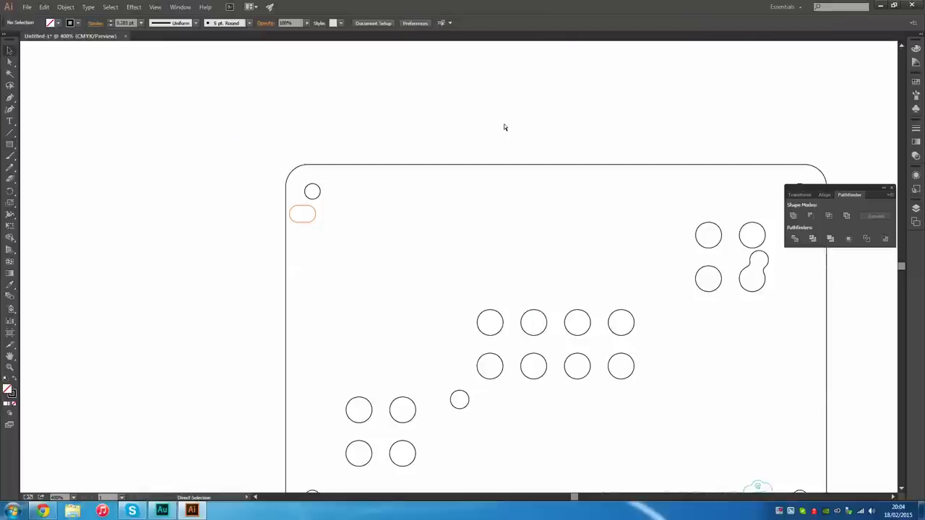
Add a text box reading 'TEXT' beside the layout.
left_click(9, 121)
left_click_drag(106, 89, 274, 163)
type("TEXT")
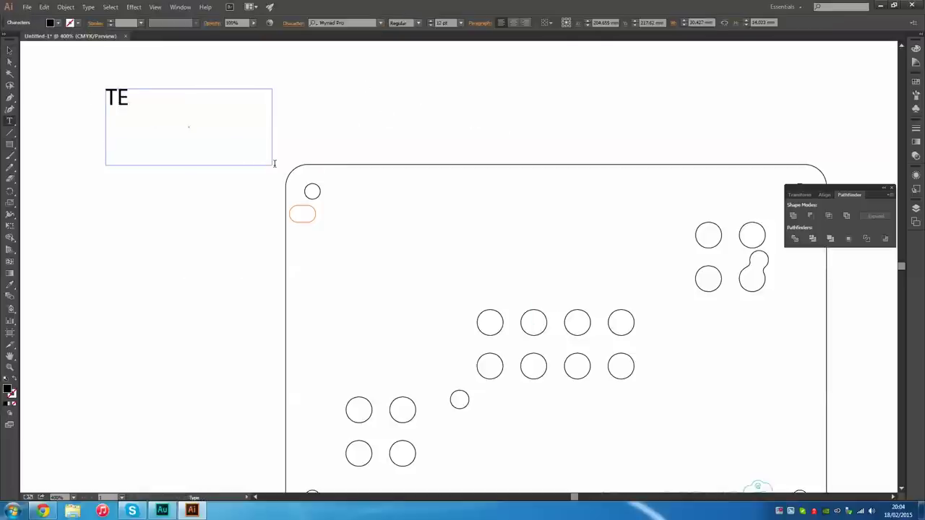
left_click(9, 50)
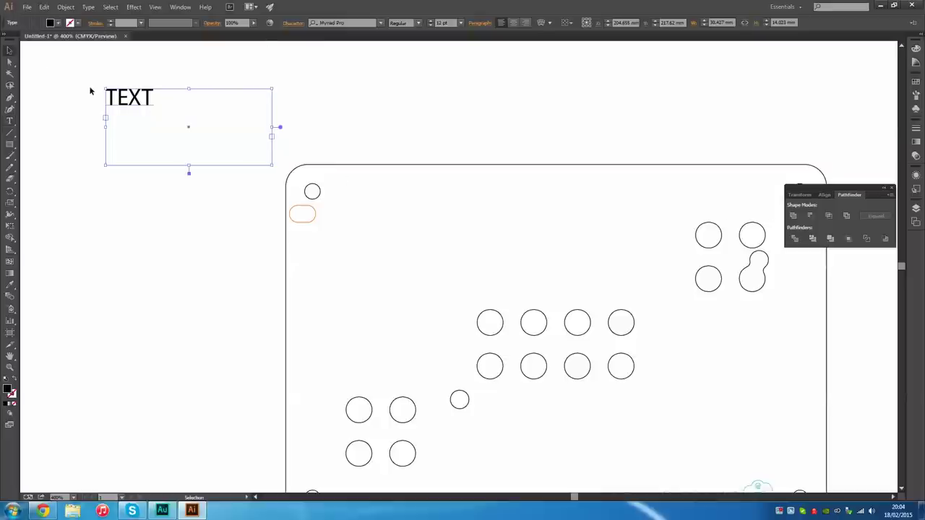
left_click_drag(145, 107, 186, 222)
Convert the word TEXT to outlines.
right_click(186, 222)
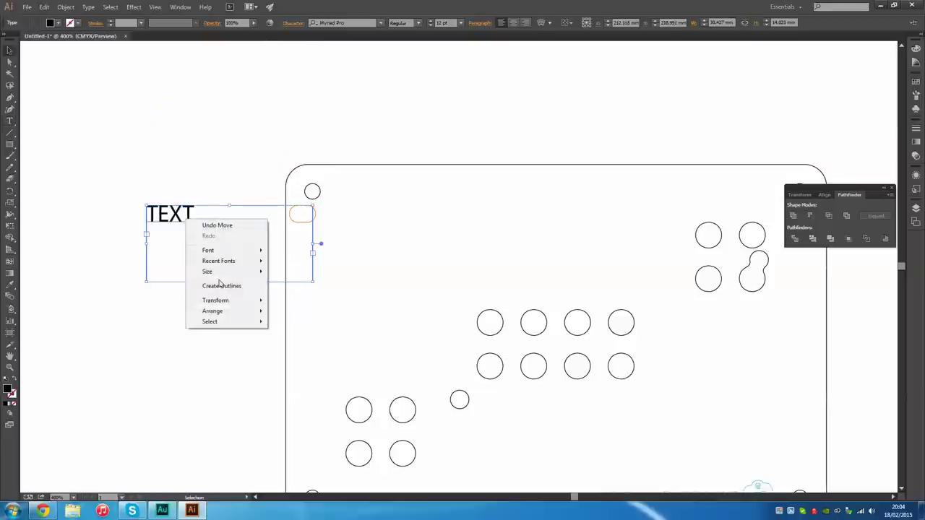
left_click(223, 285)
left_click(123, 241)
scroll(148, 212, "up", 2)
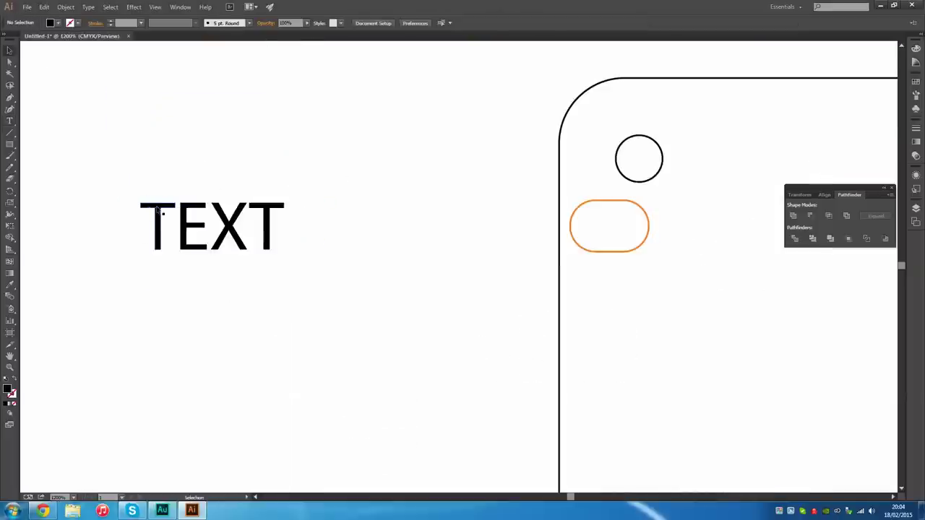
left_click(155, 208)
scroll(124, 207, "up", 1)
left_click(320, 197)
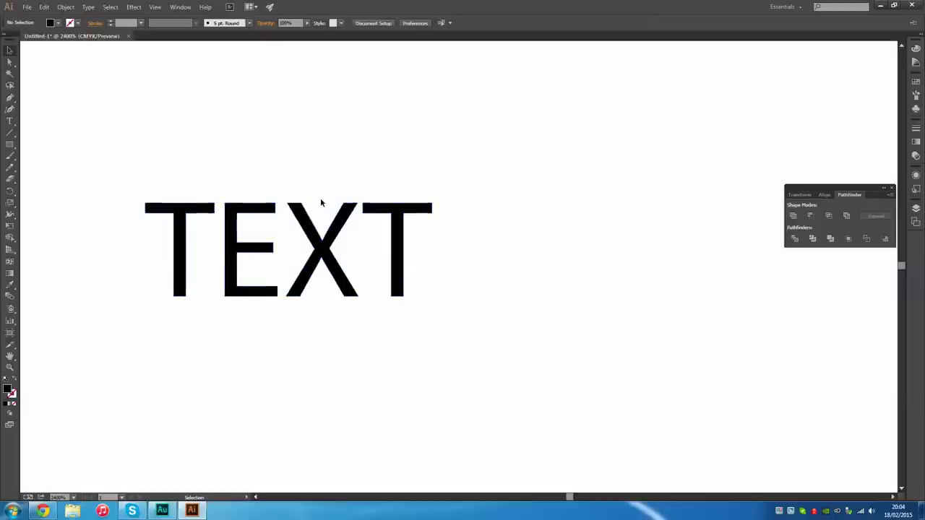
left_click(322, 251)
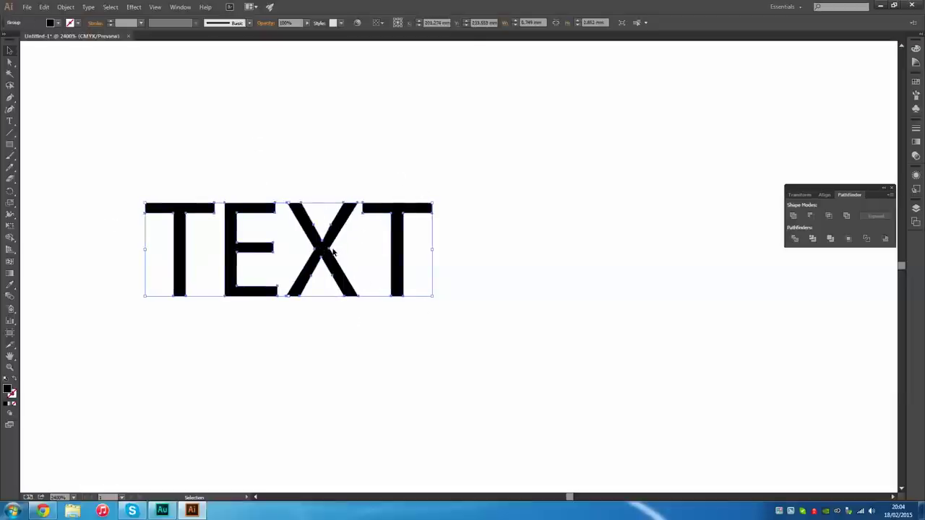
Ungroup the outlined TEXT letters.
right_click(343, 226)
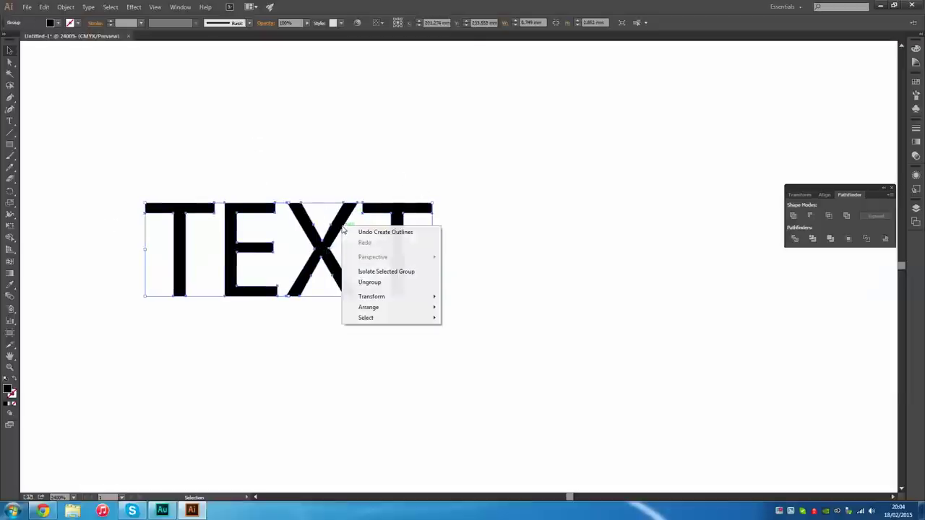
left_click(369, 283)
left_click(9, 121)
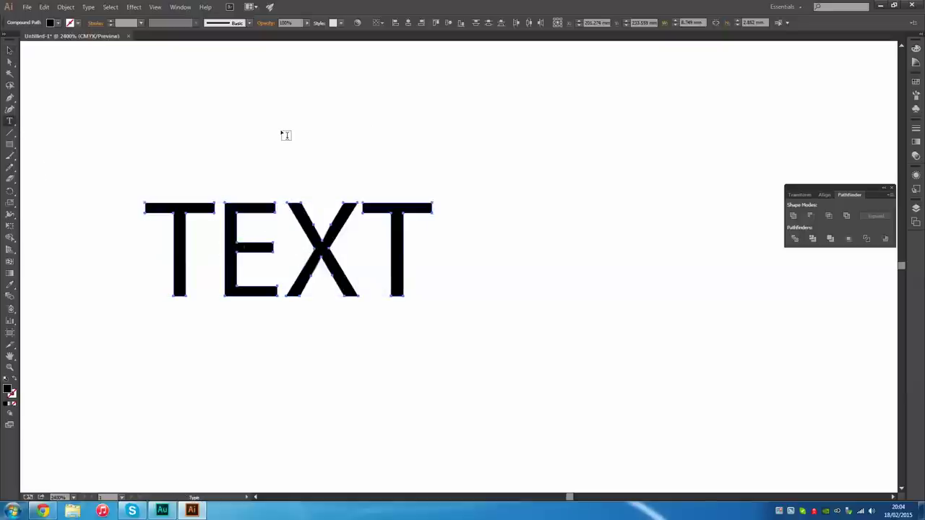
scroll(260, 132, "down", 6)
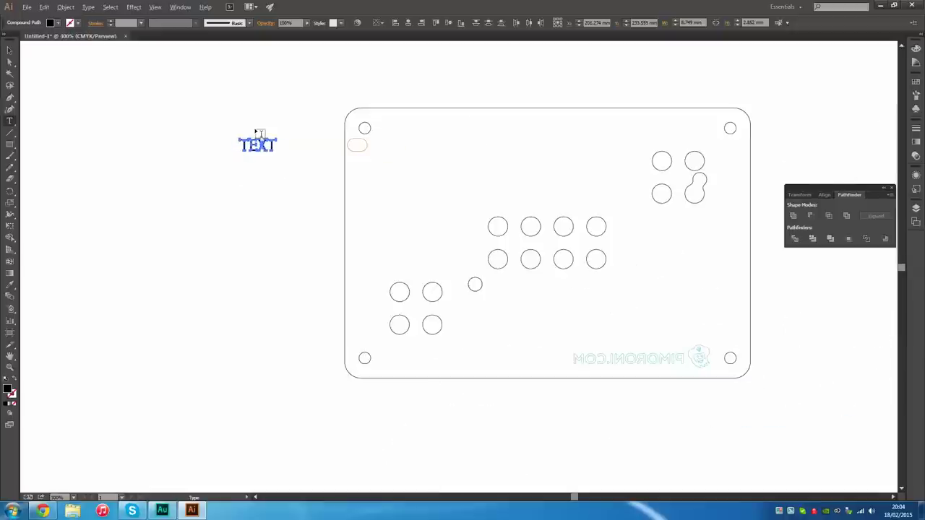
scroll(258, 133, "down", 1)
scroll(399, 126, "up", 1)
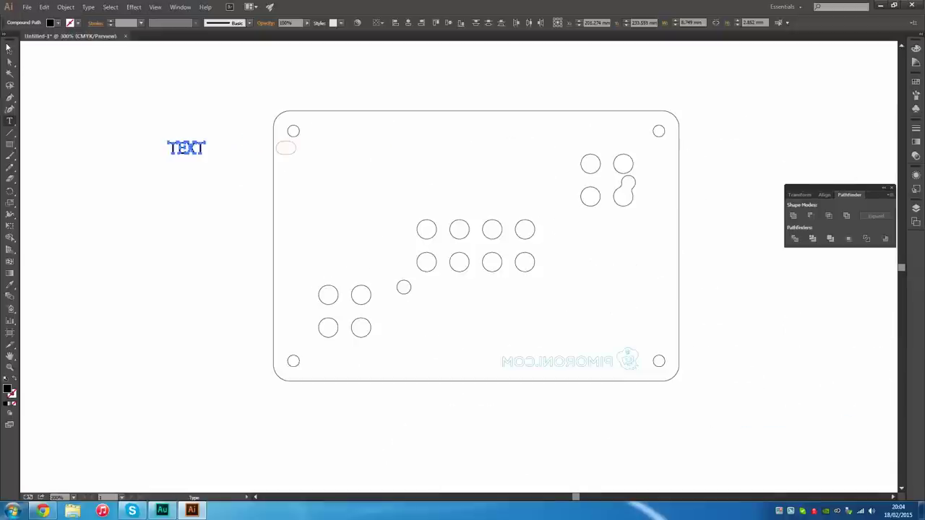
left_click(8, 48)
key("Delete")
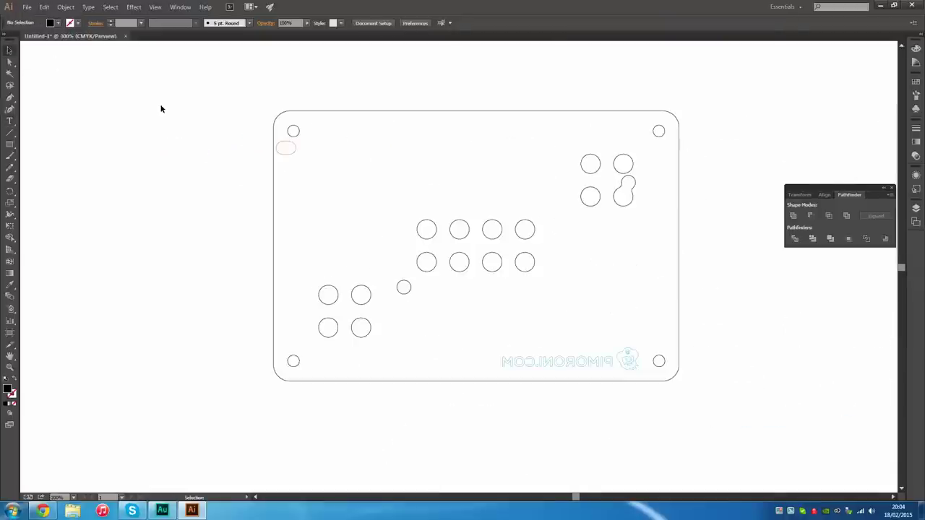
scroll(650, 84, "up", 1)
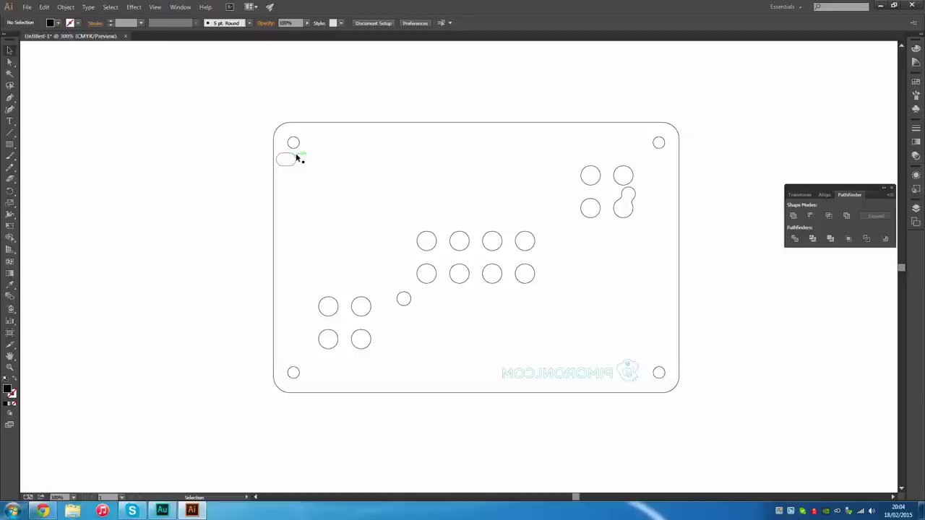
scroll(290, 153, "up", 5)
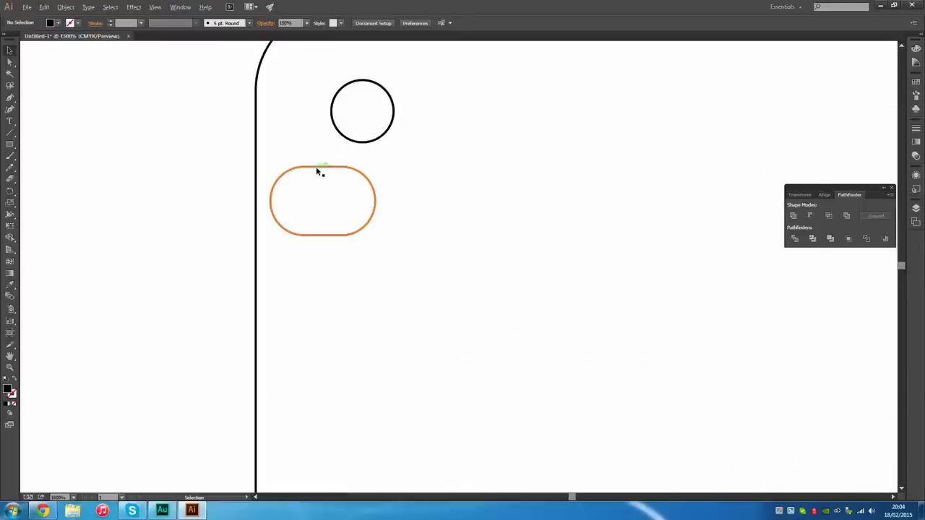
left_click(316, 170)
scroll(282, 171, "up", 2)
scroll(281, 171, "up", 2)
scroll(282, 173, "down", 1)
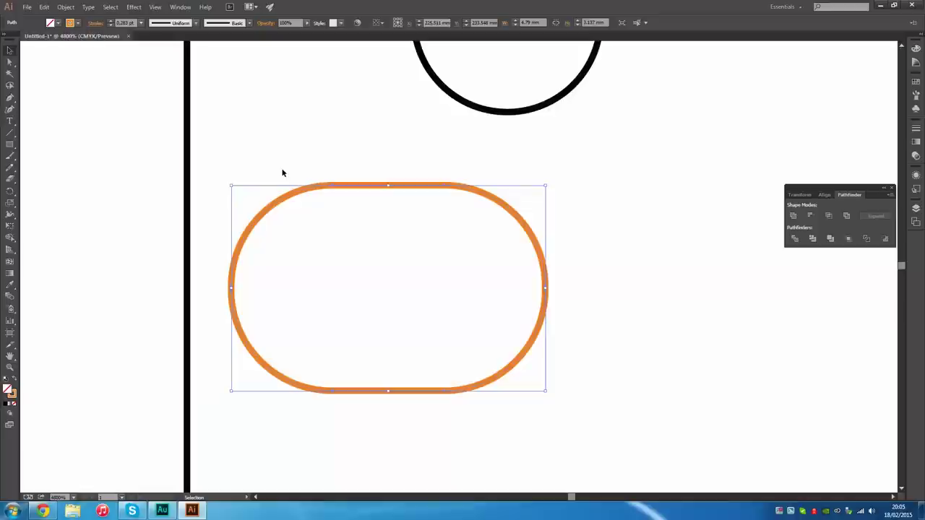
scroll(275, 167, "down", 1)
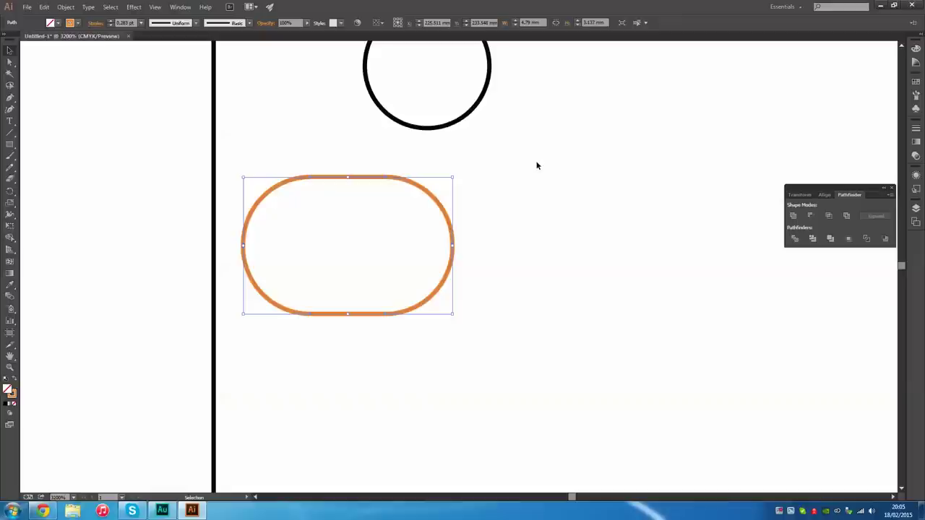
scroll(336, 176, "down", 1, "alt")
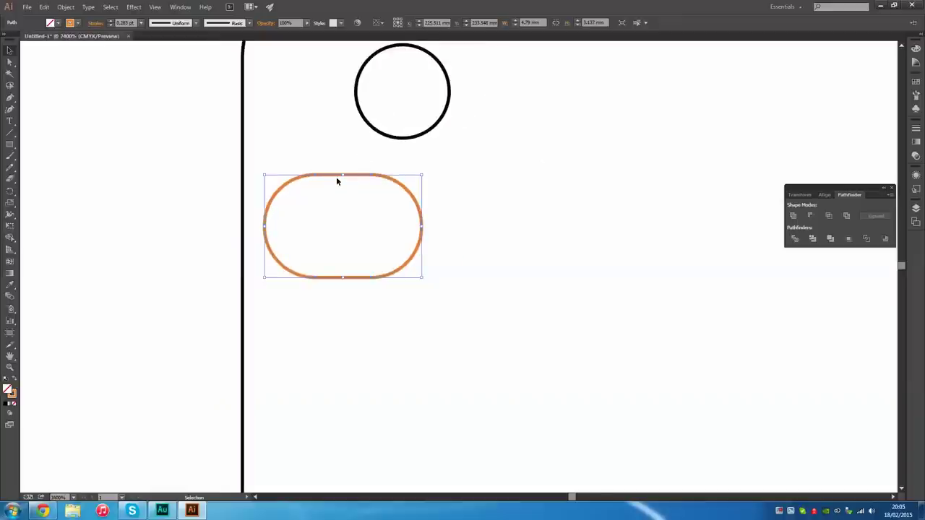
scroll(339, 165, "up", 2)
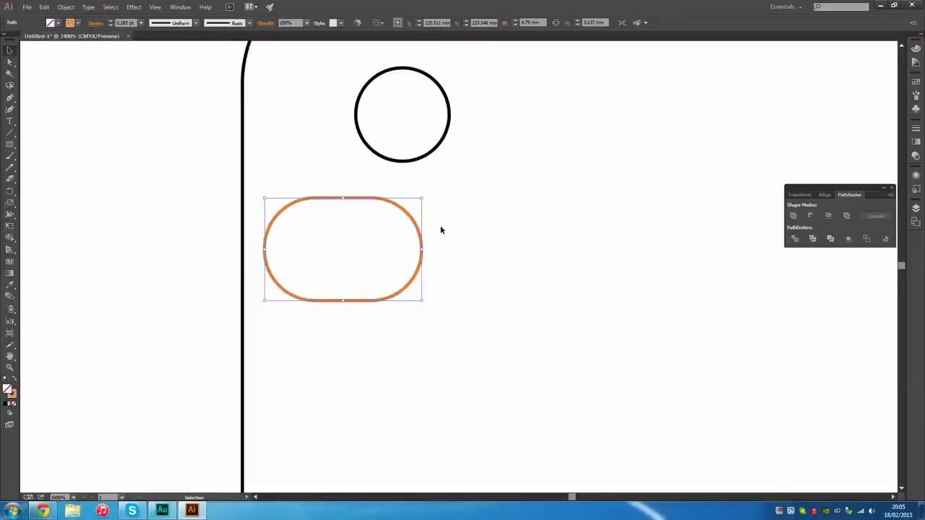
scroll(332, 204, "down", 7, "alt")
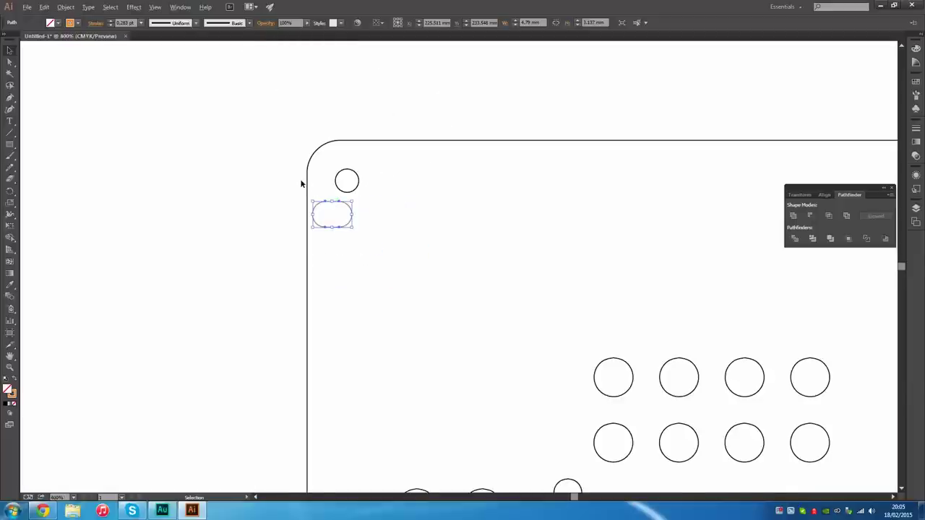
left_click_drag(282, 160, 619, 369)
left_click_drag(574, 348, 375, 365)
left_click(471, 182)
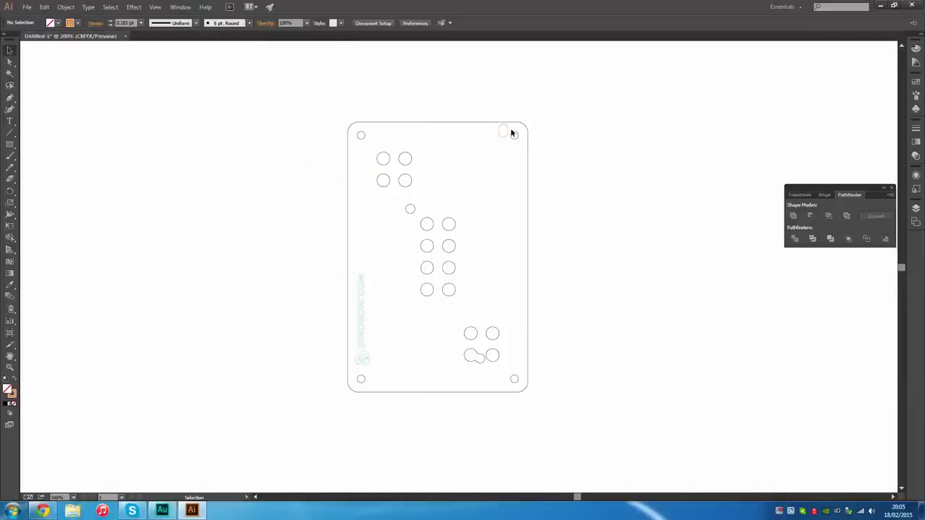
left_click_drag(565, 84, 289, 434)
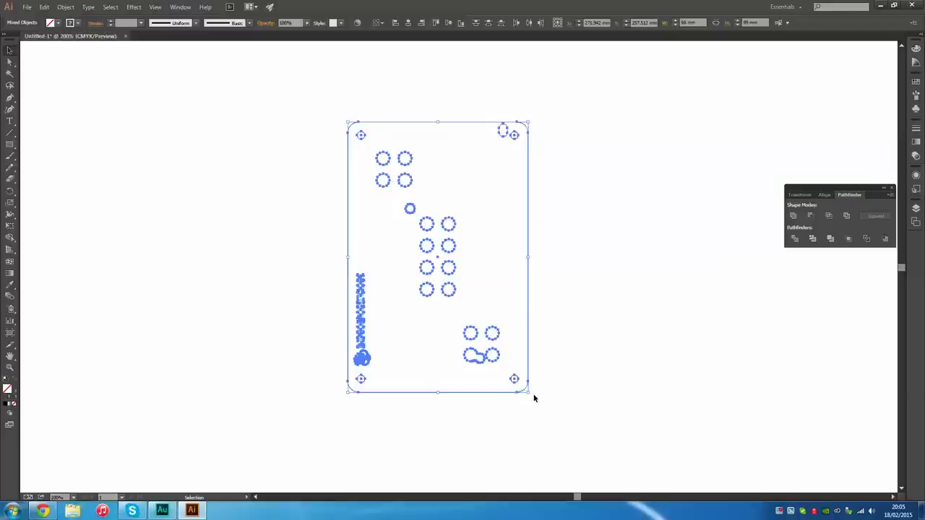
left_click_drag(532, 395, 620, 178)
scroll(304, 176, "up", 5, "alt")
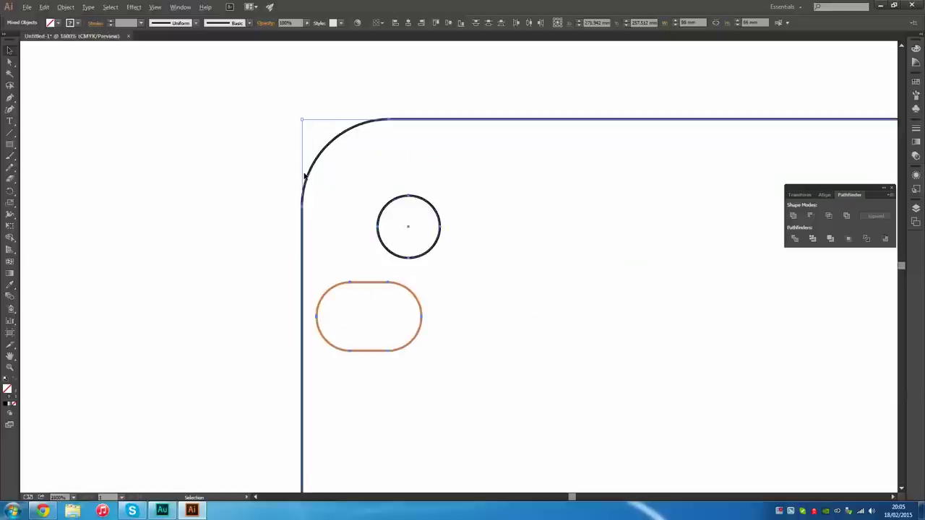
left_click(420, 107)
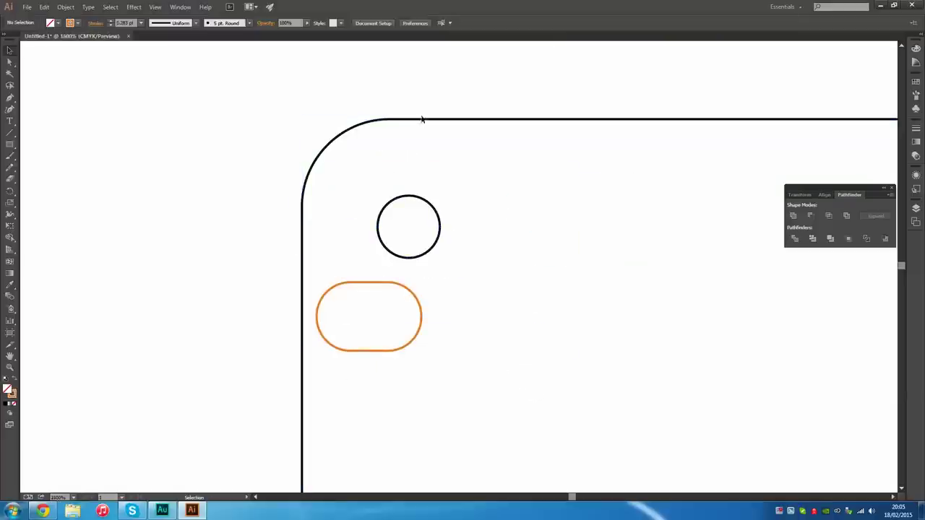
left_click(352, 284)
scroll(334, 161, "up", 1, "alt")
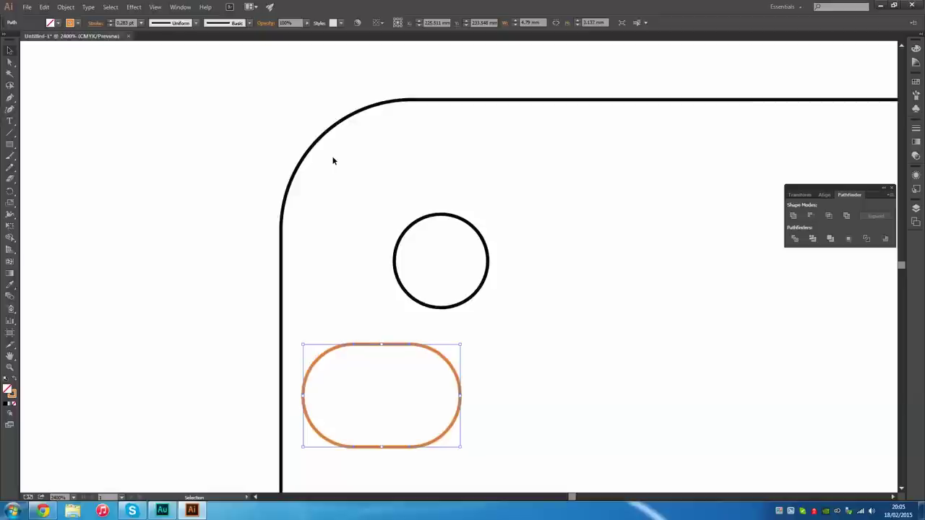
scroll(334, 161, "down", 5, "alt")
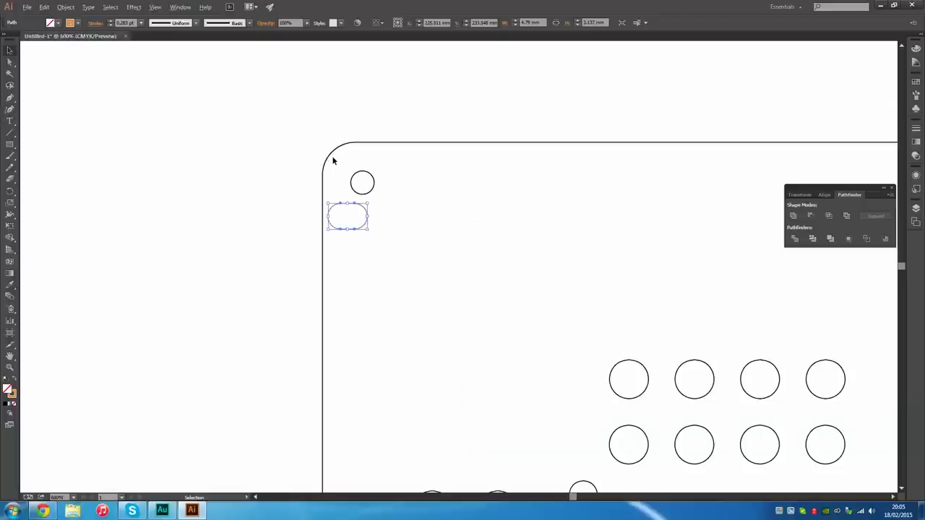
scroll(489, 280, "up", 3, "alt")
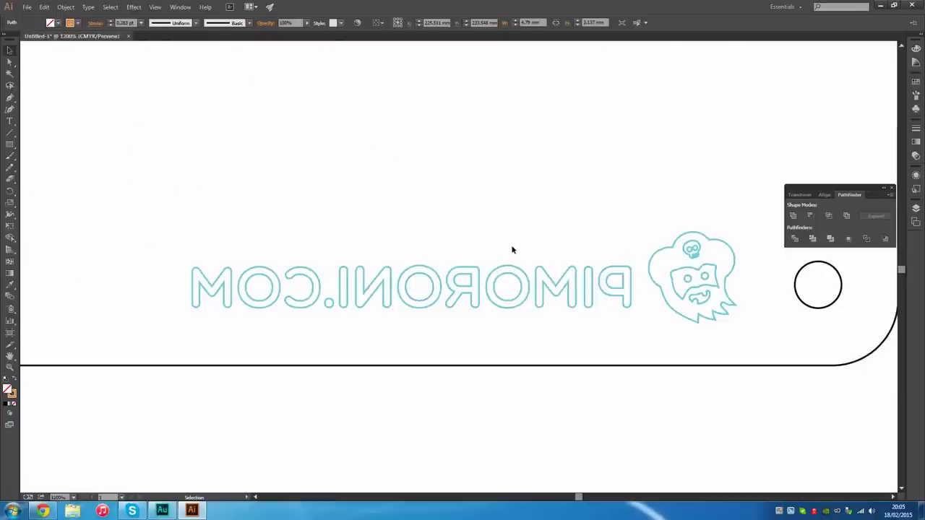
Swap fill and stroke on the mirrored logo M so it becomes solid cyan.
scroll(448, 243, "down", 2, "alt")
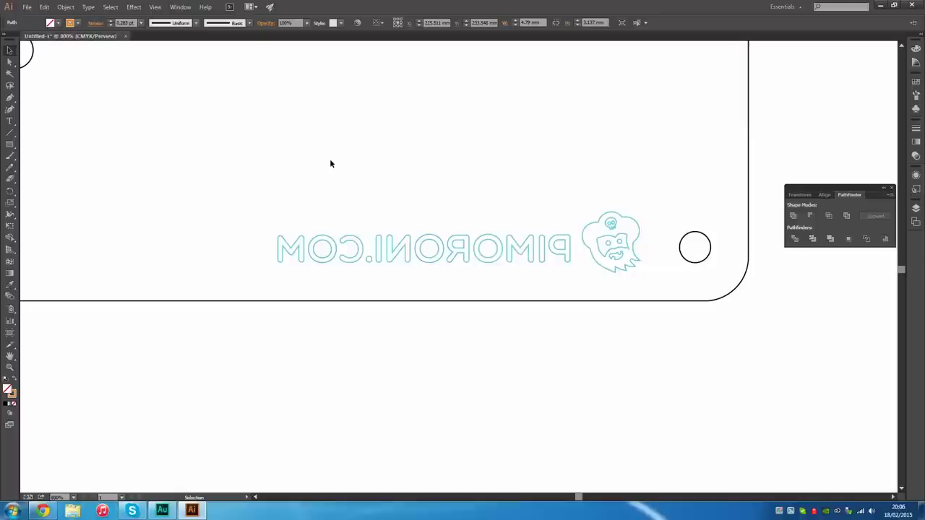
scroll(281, 227, "up", 2, "alt")
left_click(284, 295)
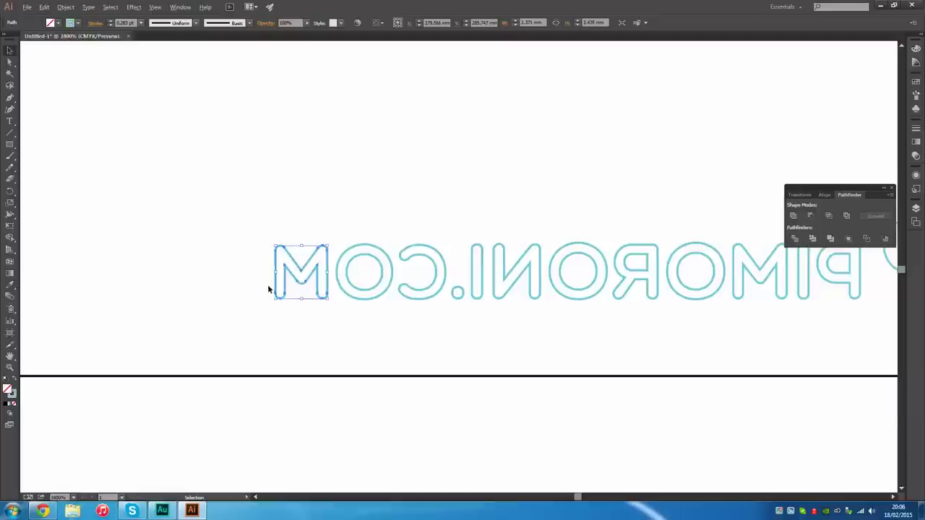
scroll(268, 289, "up", 1, "alt")
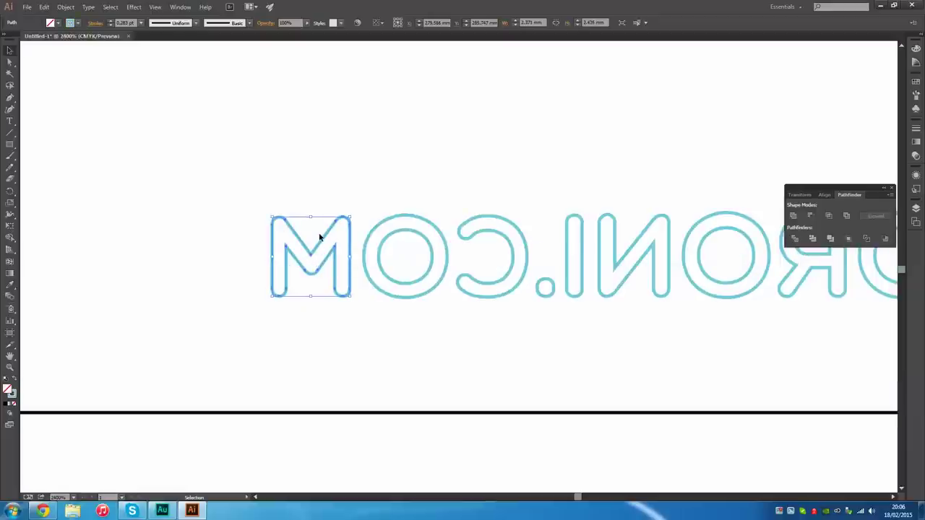
left_click(14, 380)
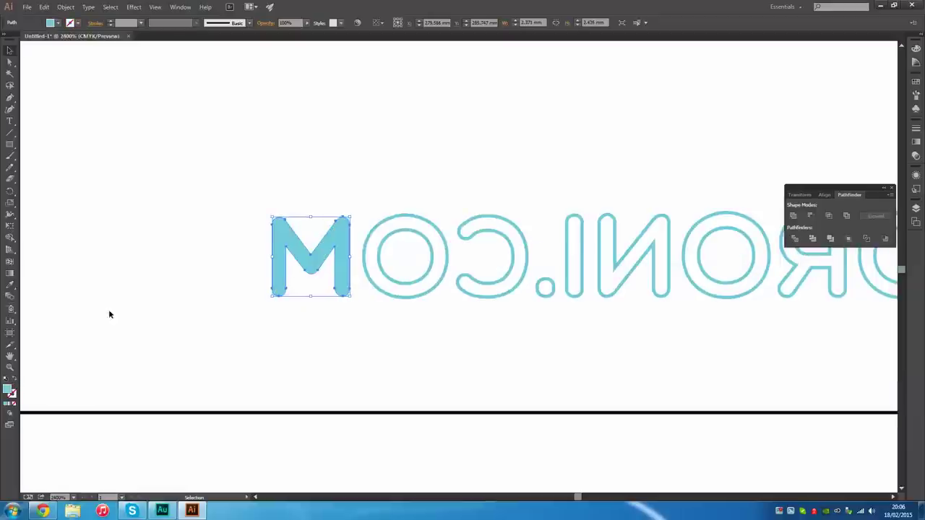
left_click(294, 150)
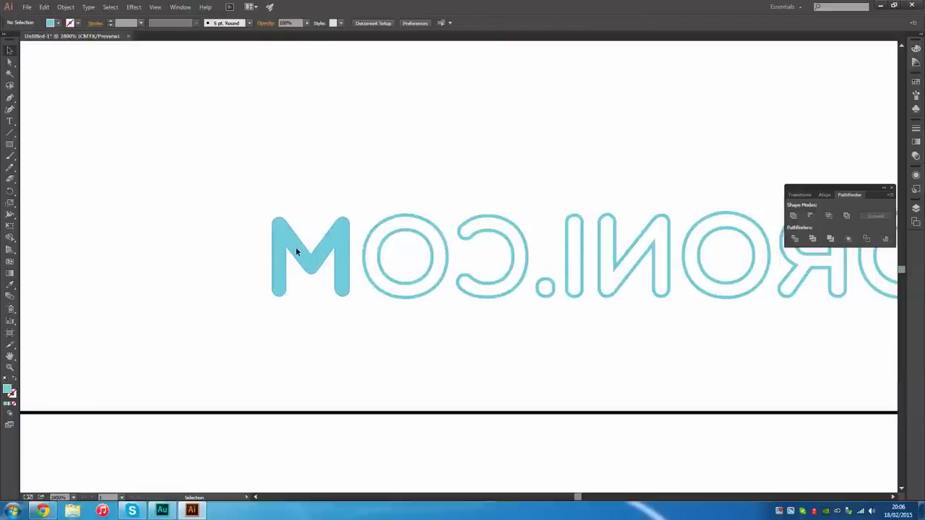
left_click(329, 253)
left_click(309, 202)
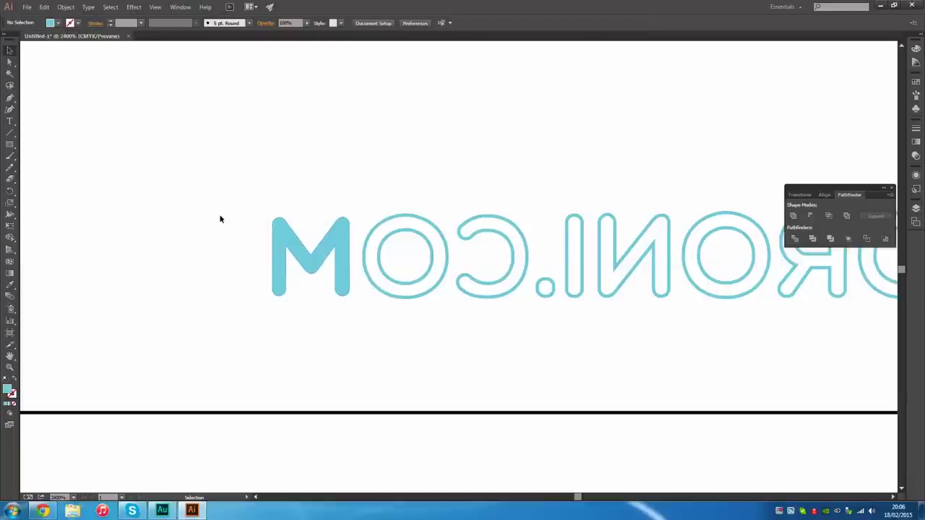
Draw two straight line segments of a hand-drawn M beside the logo.
left_click(9, 132)
left_click_drag(107, 266, 107, 186)
left_click_drag(108, 185, 180, 268)
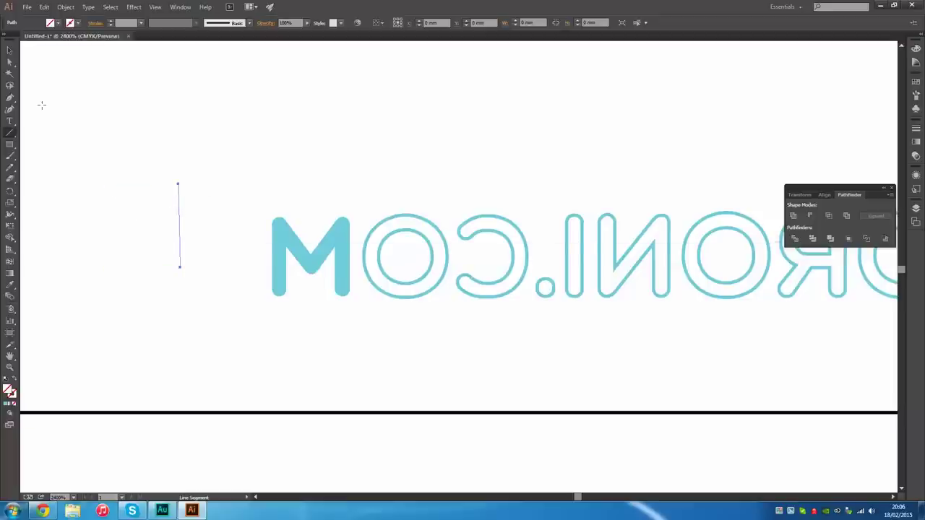
Reset the drawn M lines to default fill and stroke, then set their fill to None.
left_click(9, 51)
mouse_move(58, 140)
left_mouse_down()
mouse_move(156, 227)
mouse_move(217, 301)
left_mouse_up()
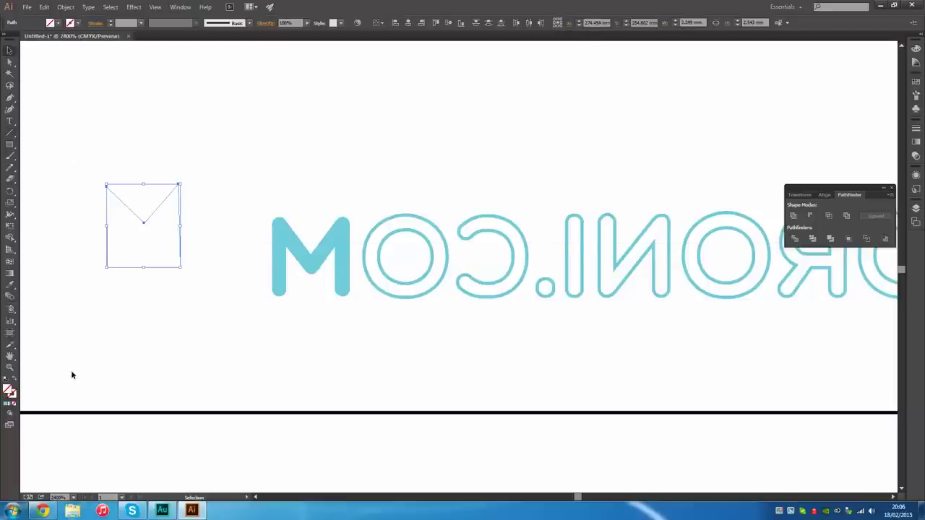
left_click(10, 391)
key("d")
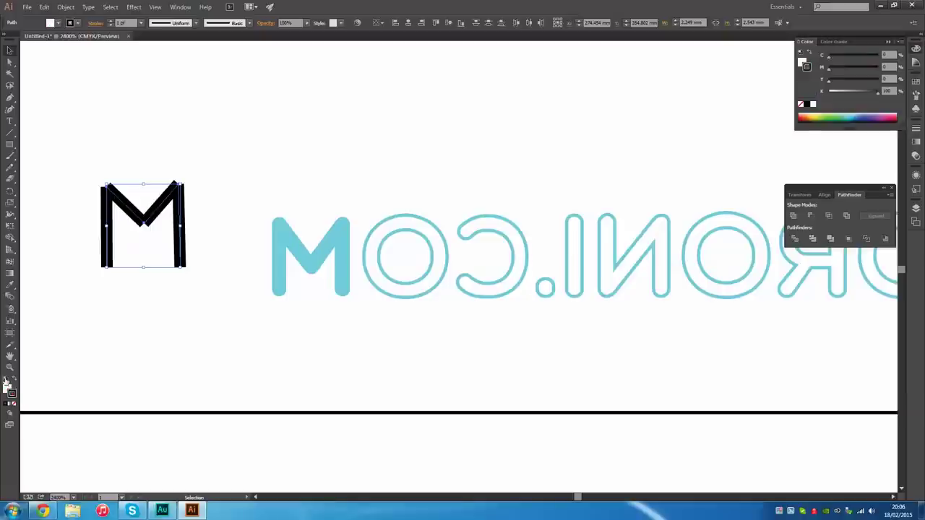
left_click(50, 22)
left_click(7, 40)
left_click(203, 109)
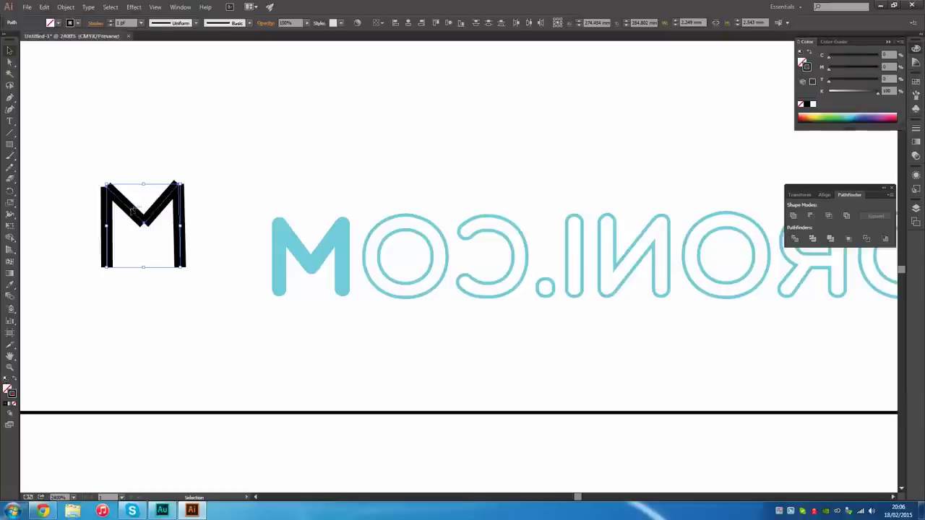
left_click(78, 222)
Delete the black hand-drawn M and select the blue M.
scroll(78, 221, "up", 2)
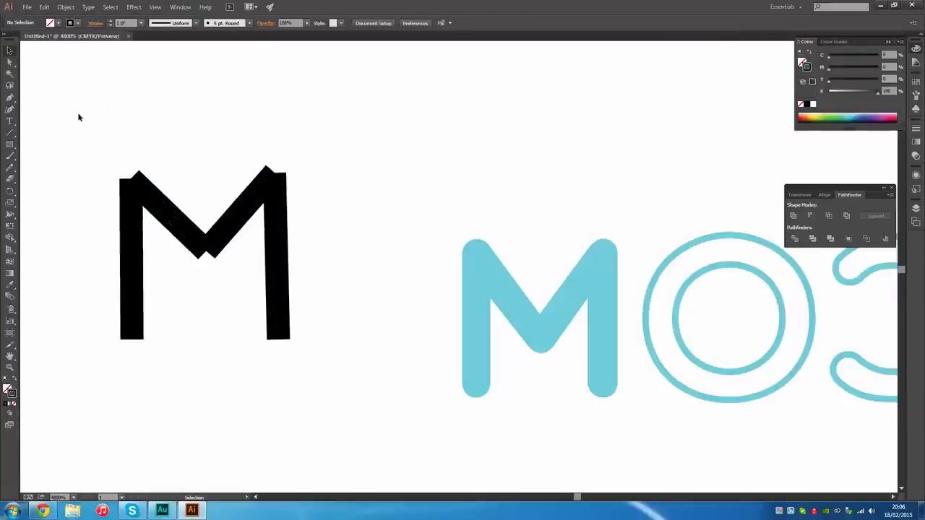
left_click_drag(70, 98, 335, 411)
left_click(293, 188)
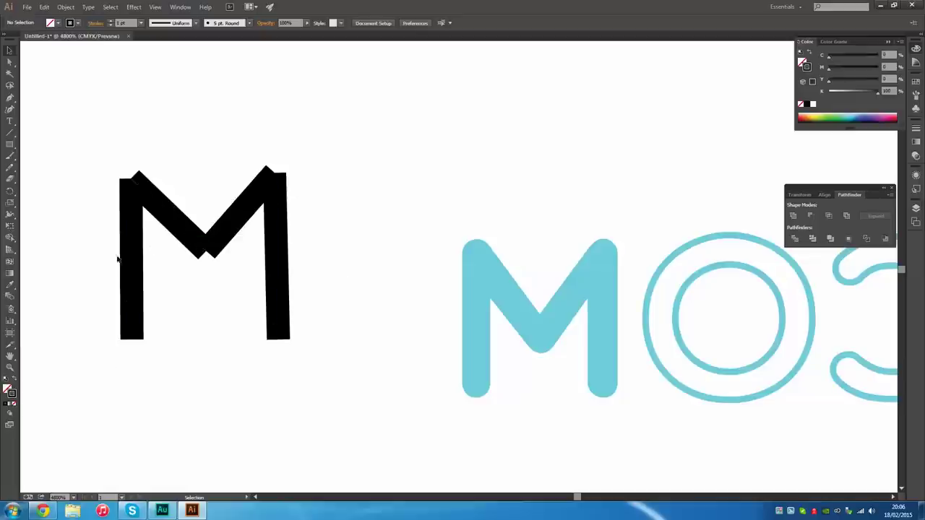
left_click_drag(72, 136, 297, 335)
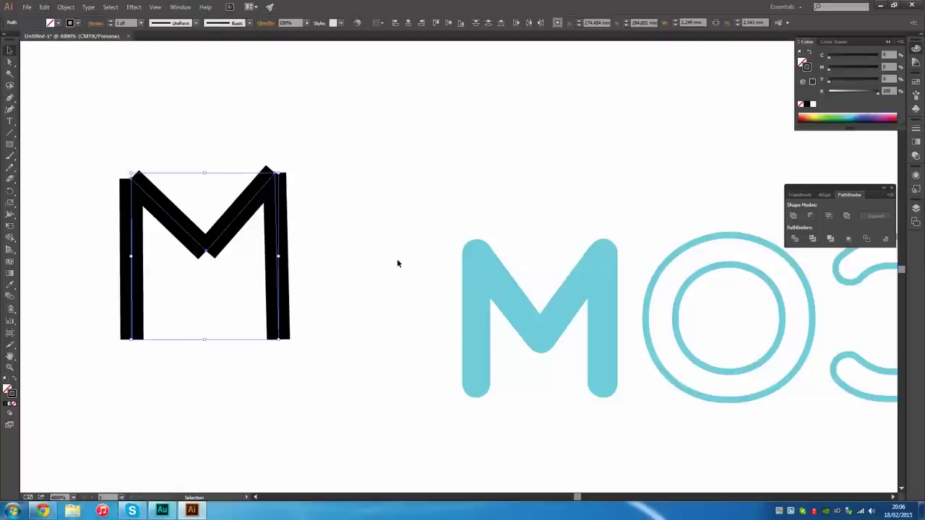
key("Delete")
left_click(476, 283)
key("ctrl+plus")
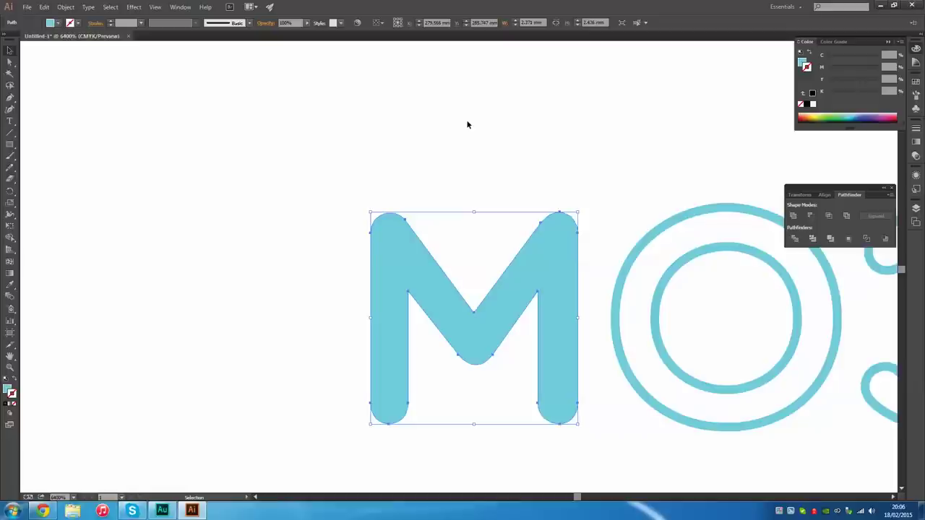
Swap the blue M back to an outline and give it a 0.25 pt stroke weight.
left_click(15, 378)
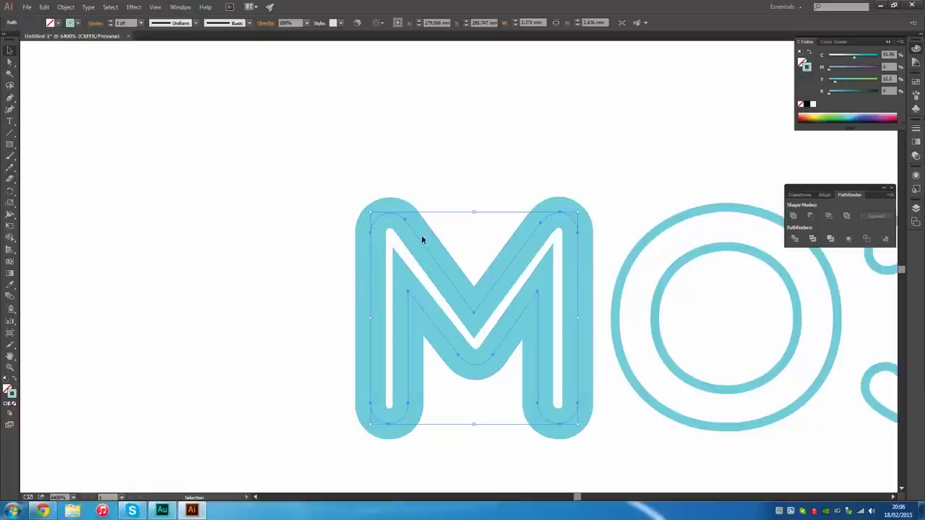
left_click(140, 23)
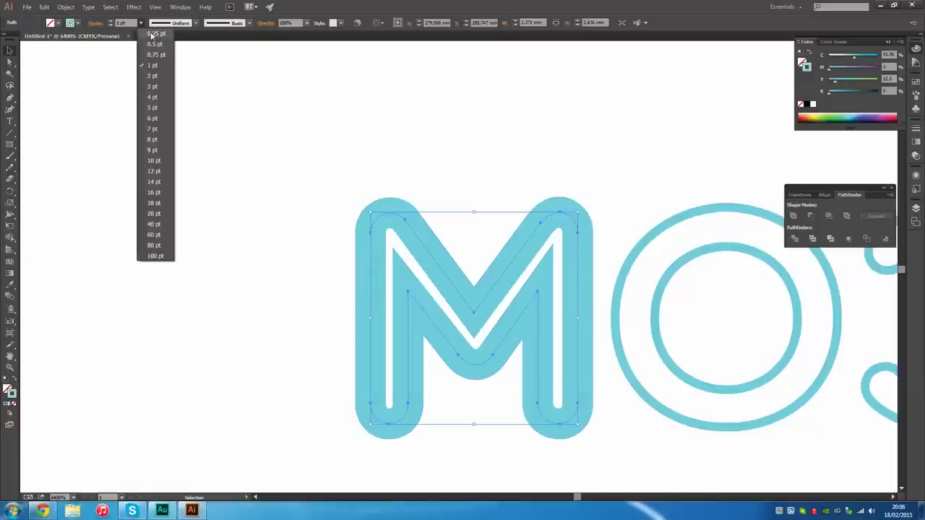
left_click(151, 36)
left_click(502, 290)
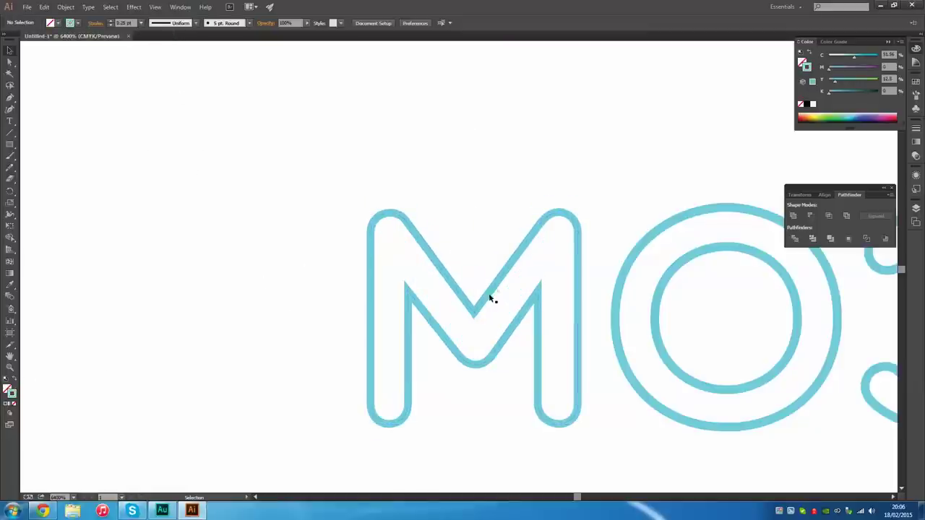
scroll(384, 232, "down", 5)
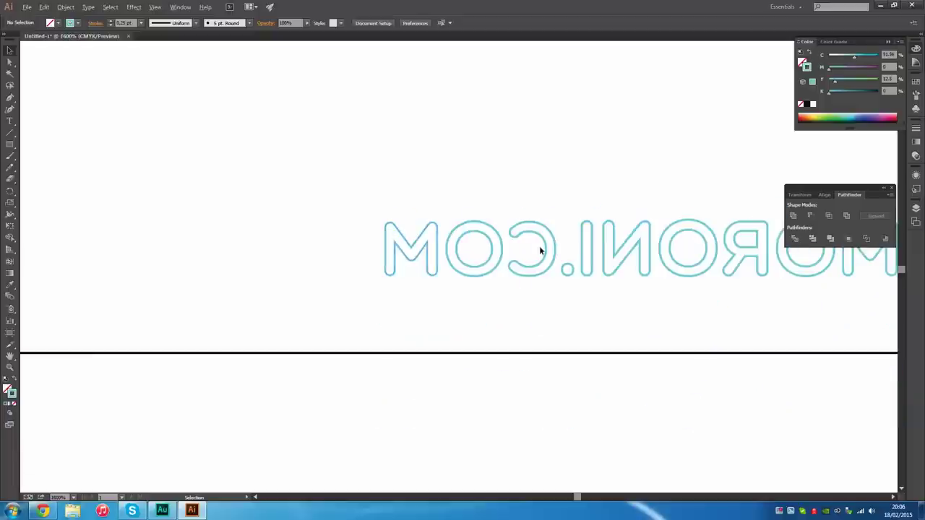
scroll(541, 252, "up", 3)
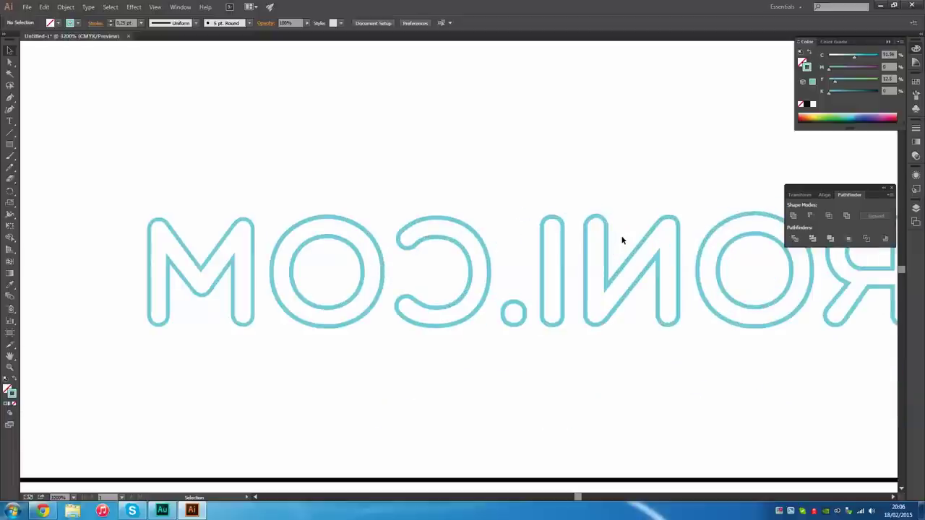
scroll(605, 222, "down", 1)
scroll(171, 127, "up", 1)
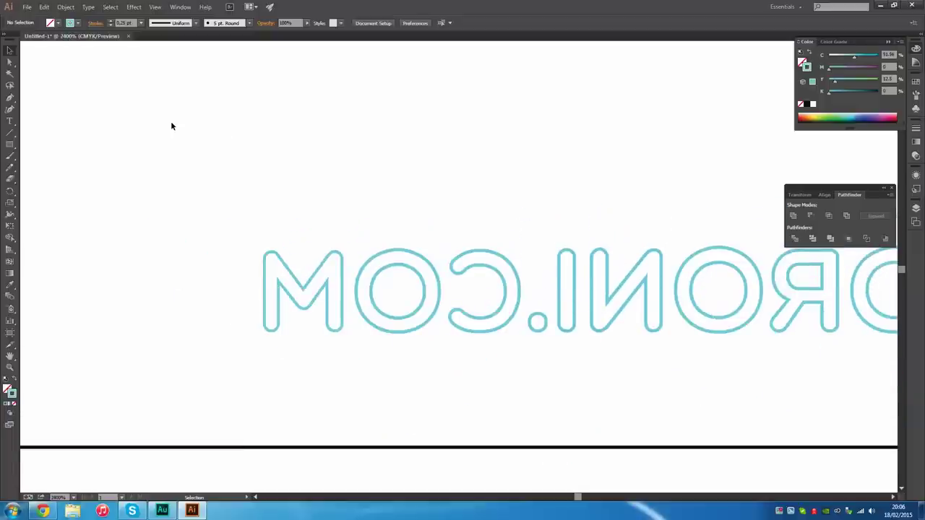
scroll(434, 278, "down", 1)
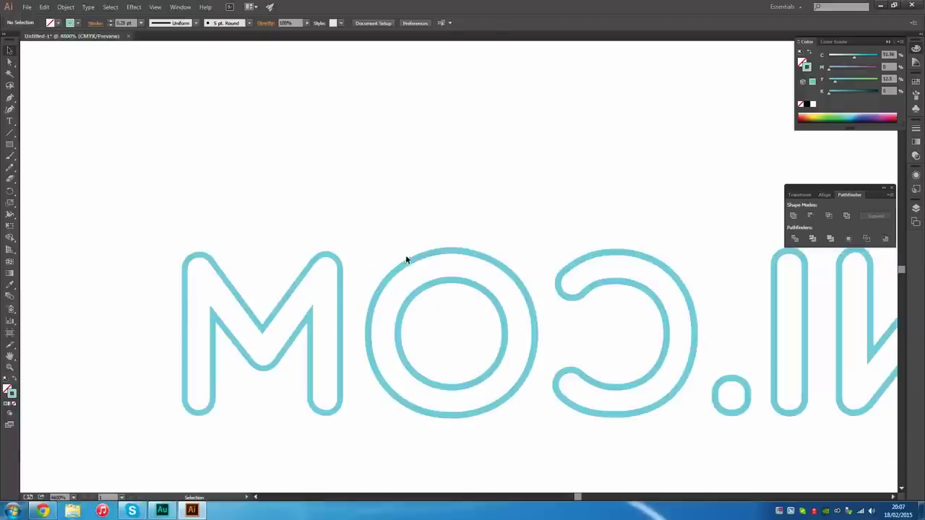
scroll(482, 305, "down", 1)
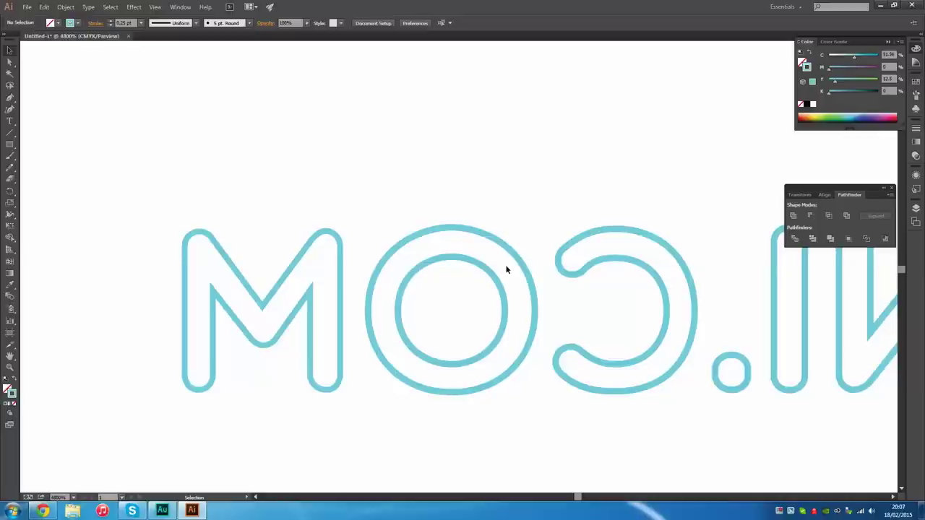
scroll(454, 260, "down", 1)
Release the O's compound path into its separate inner and outer circles.
scroll(448, 280, "up", 1)
left_click(423, 243)
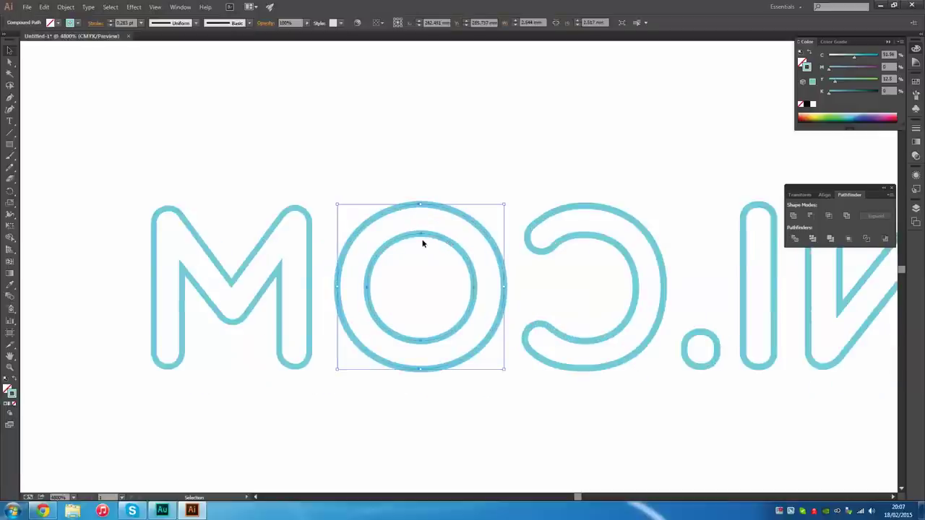
right_click(423, 244)
left_click(434, 295)
left_click(392, 103)
scroll(344, 226, "up", 1)
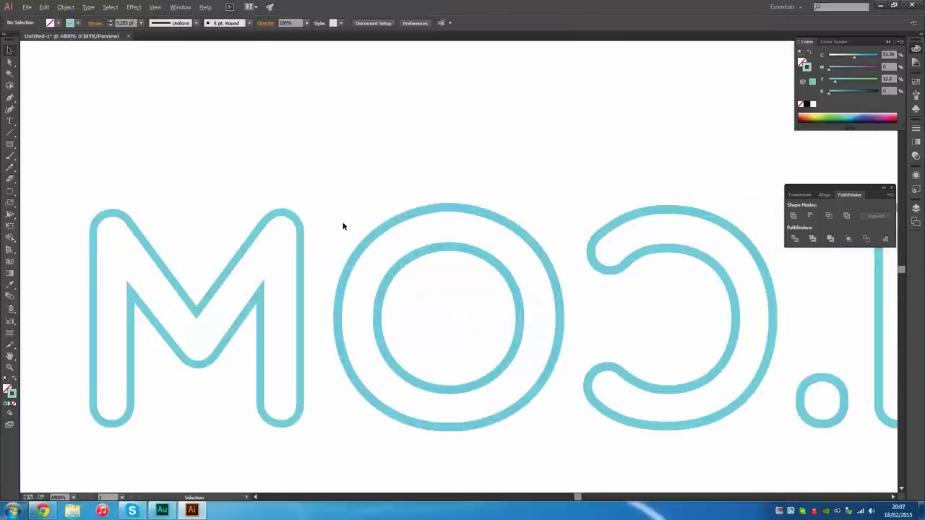
scroll(428, 232, "down", 3)
scroll(433, 221, "up", 1)
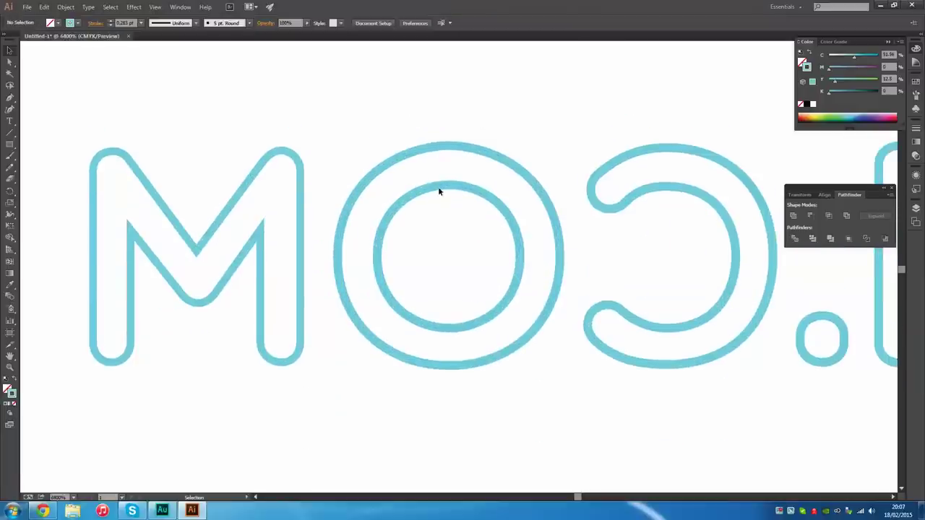
Cut the inner circle out of the outer one with Pathfinder Minus Front.
left_click(446, 187)
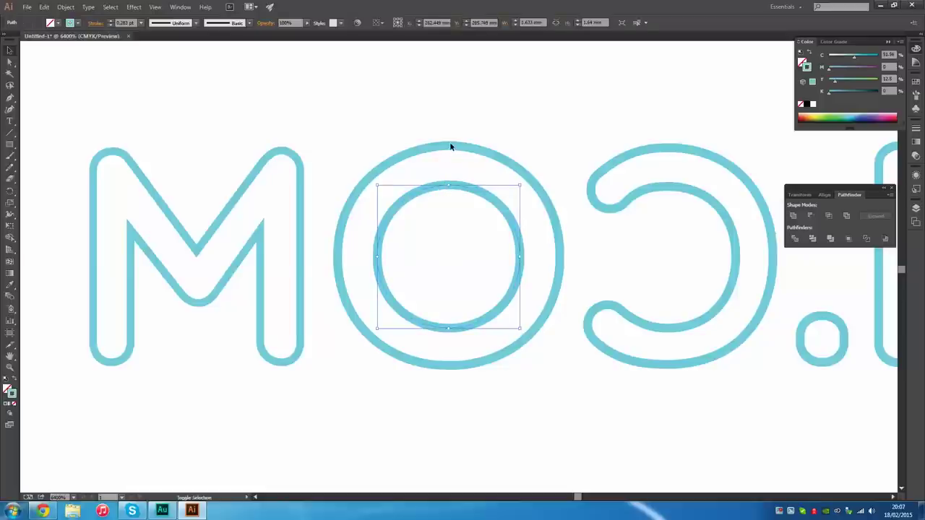
left_click(450, 145, "shift")
left_click(484, 130)
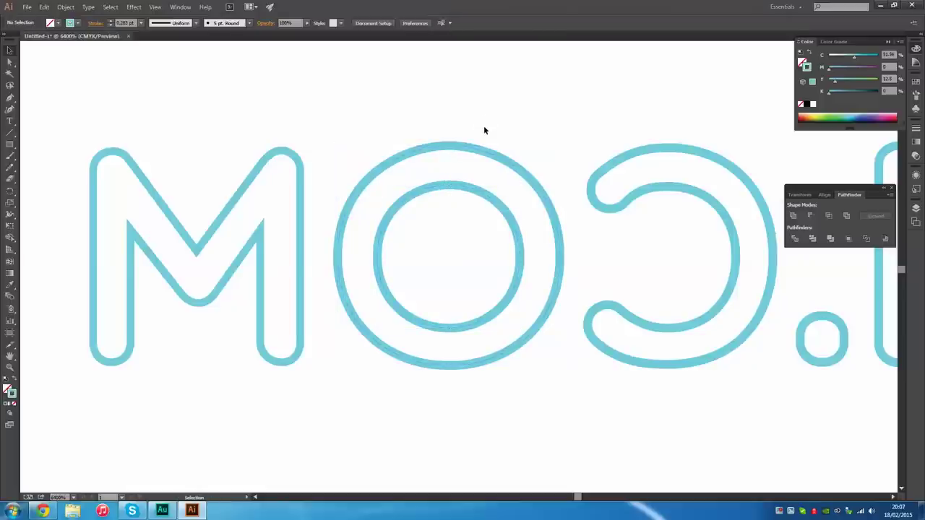
left_click_drag(506, 109, 434, 231)
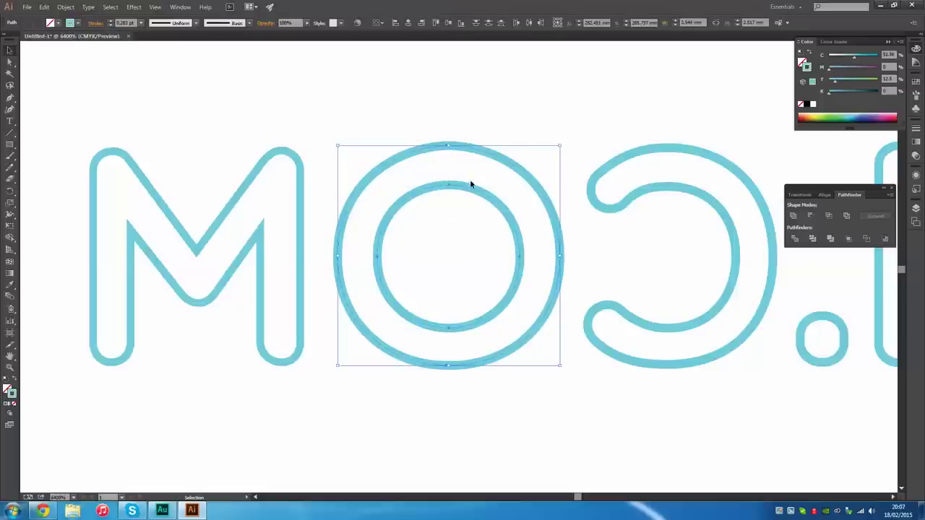
left_click(812, 217)
Fill the new O ring solid blue with no stroke, keeping it in place.
left_click_drag(502, 121, 469, 209)
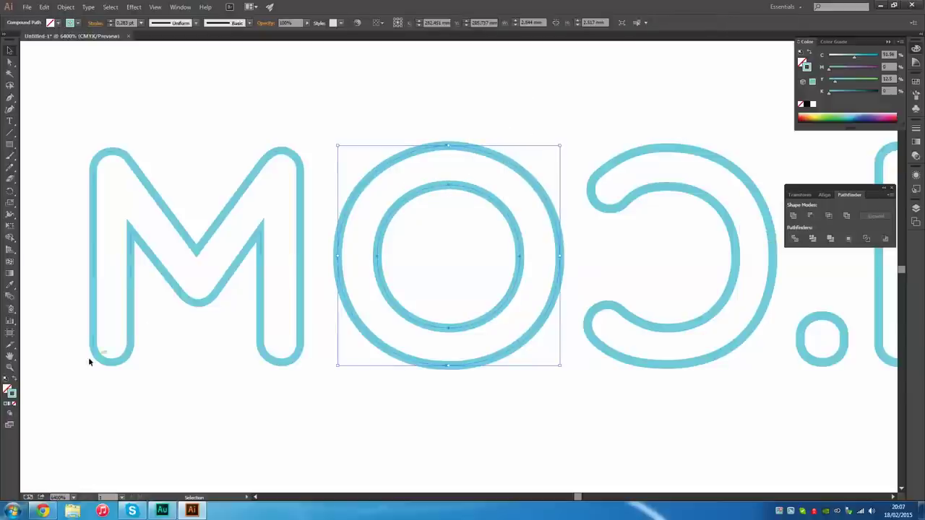
left_click(16, 383)
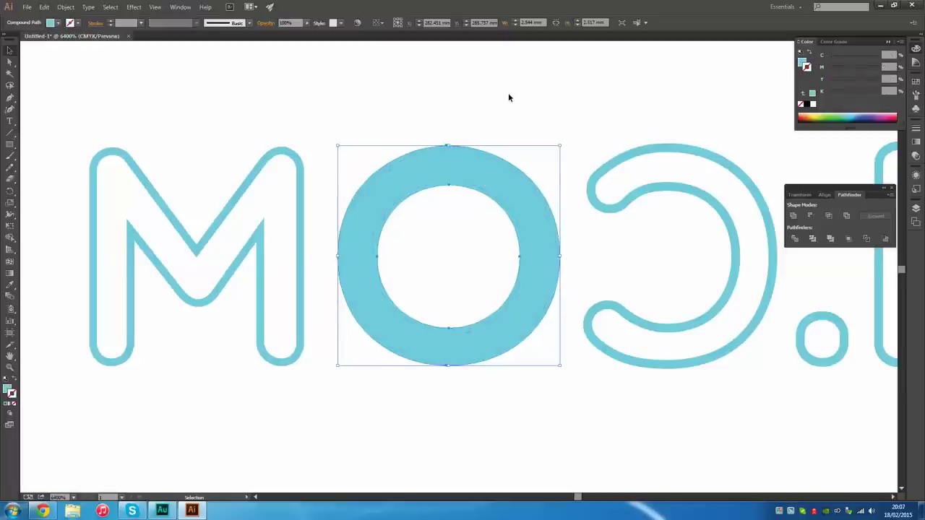
left_click(568, 242)
left_click_drag(456, 177, 308, 144)
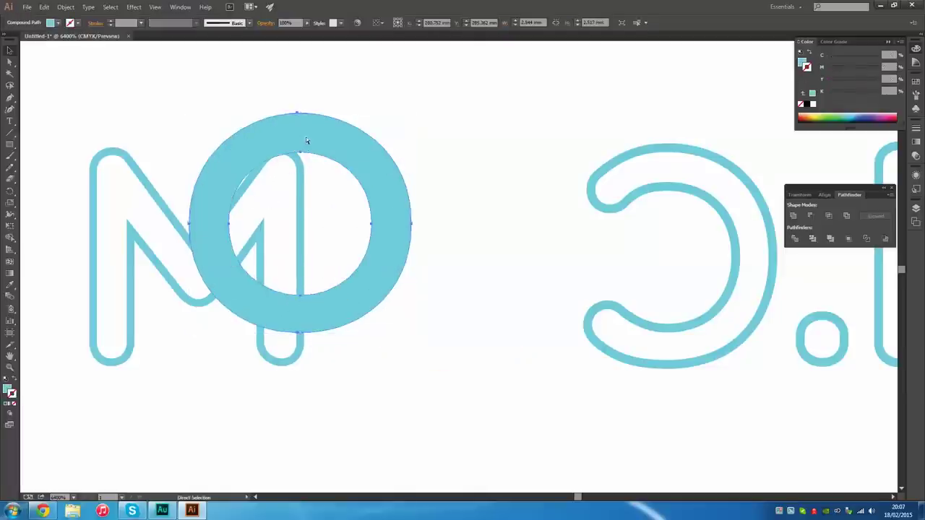
key("ctrl+z")
left_click(443, 115)
scroll(448, 133, "down", 1)
scroll(459, 157, "up", 1)
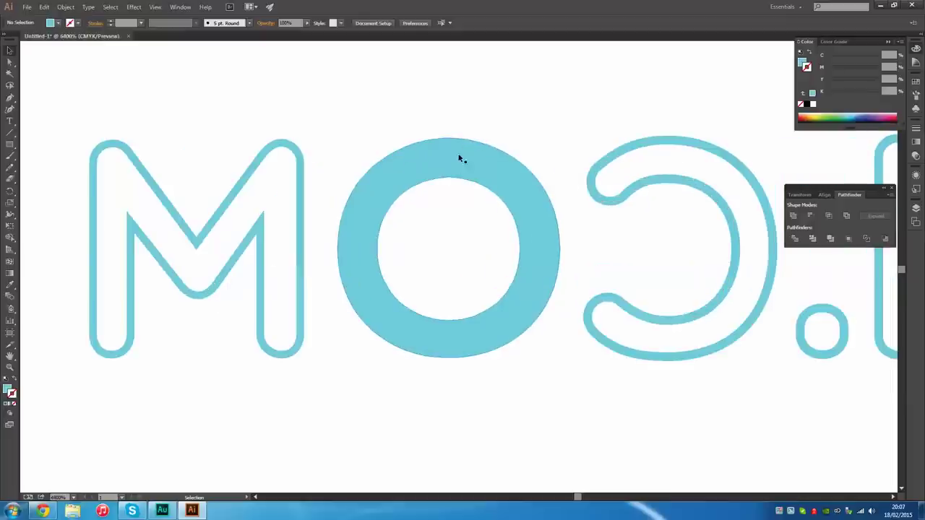
scroll(436, 172, "down", 3)
Try a solid fill on the next outlined O, then undo to keep it outlined.
scroll(516, 176, "up", 1)
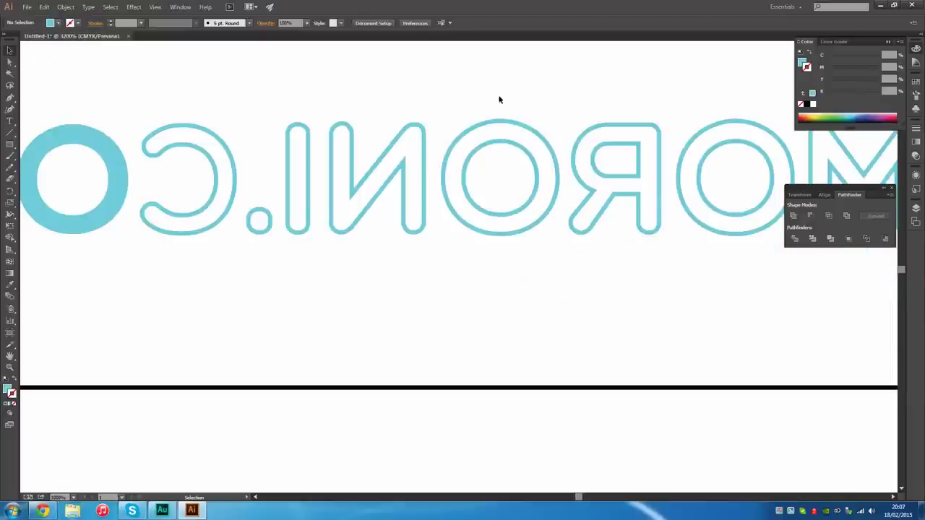
left_click(500, 179)
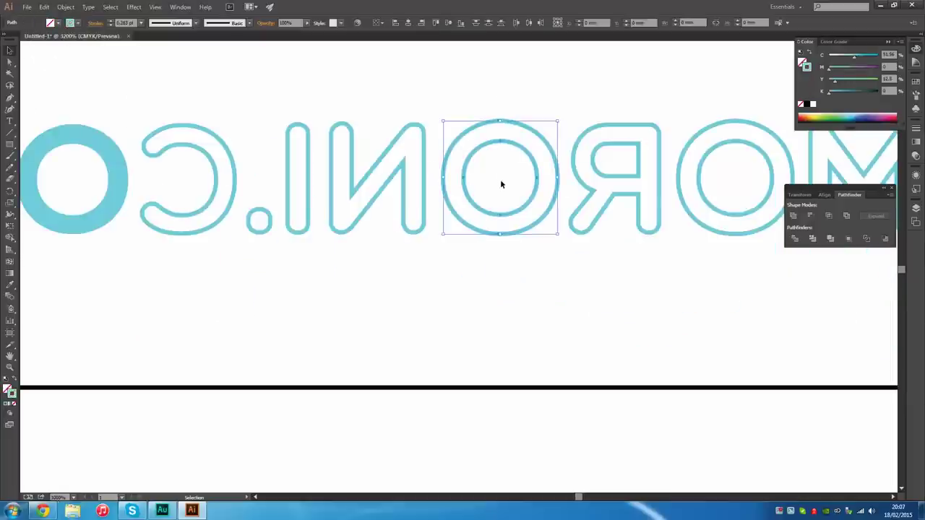
left_click(16, 382)
left_click(404, 323)
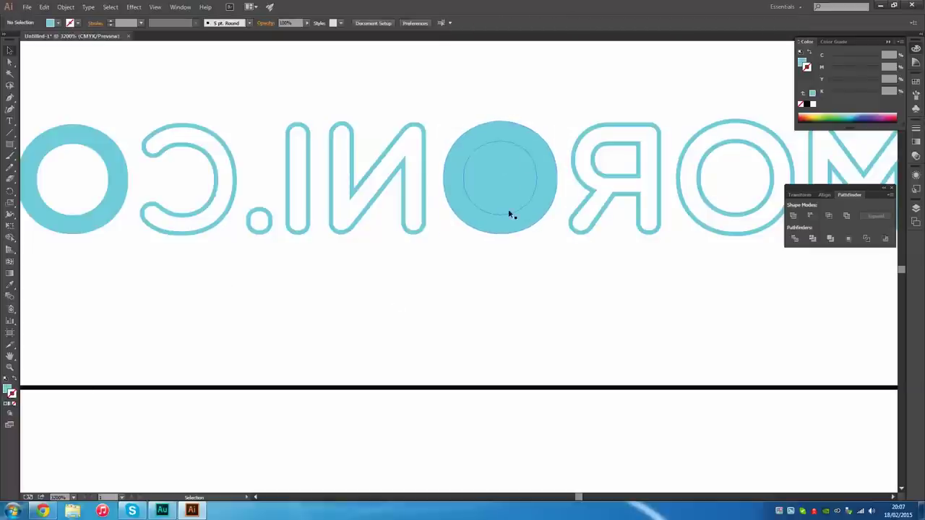
key("ctrl+z")
scroll(460, 234, "down", 3)
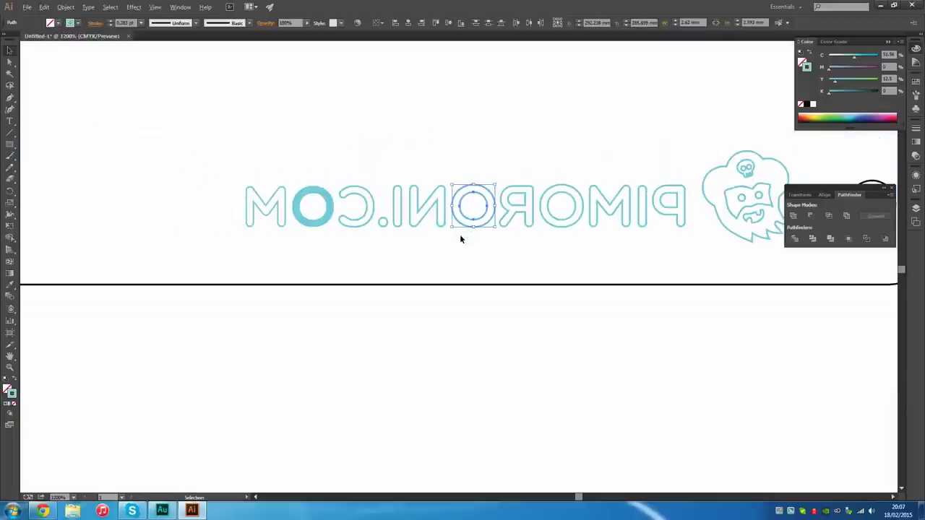
left_click(448, 252)
scroll(449, 251, "down", 1)
scroll(620, 217, "down", 1)
scroll(589, 218, "up", 1)
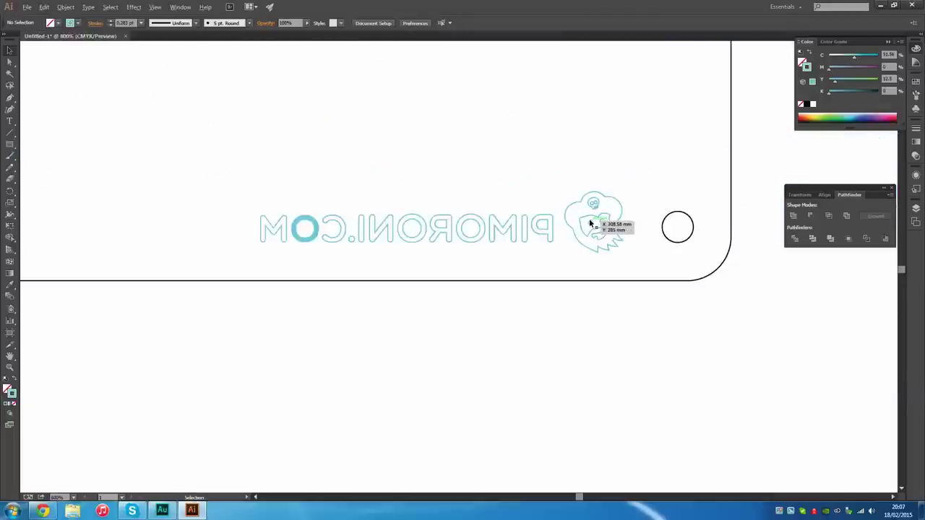
scroll(589, 219, "up", 2)
scroll(607, 202, "up", 1)
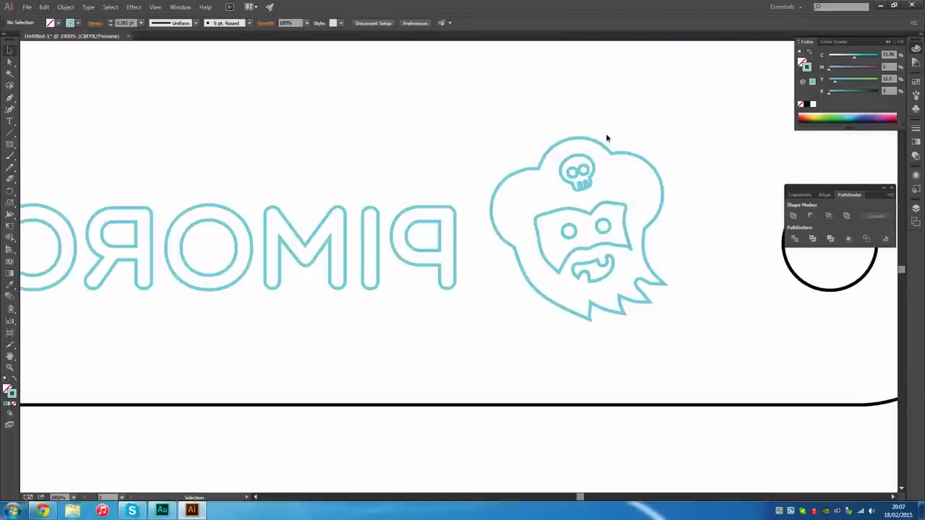
Merge the pirate logo paths into one compound path with Pathfinder.
left_click(626, 209)
left_click(662, 208, "shift")
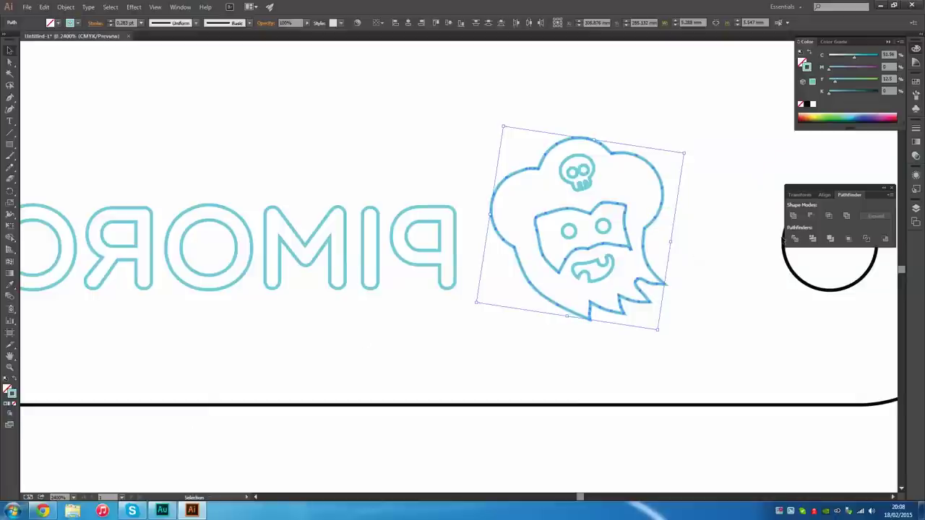
left_click(810, 216)
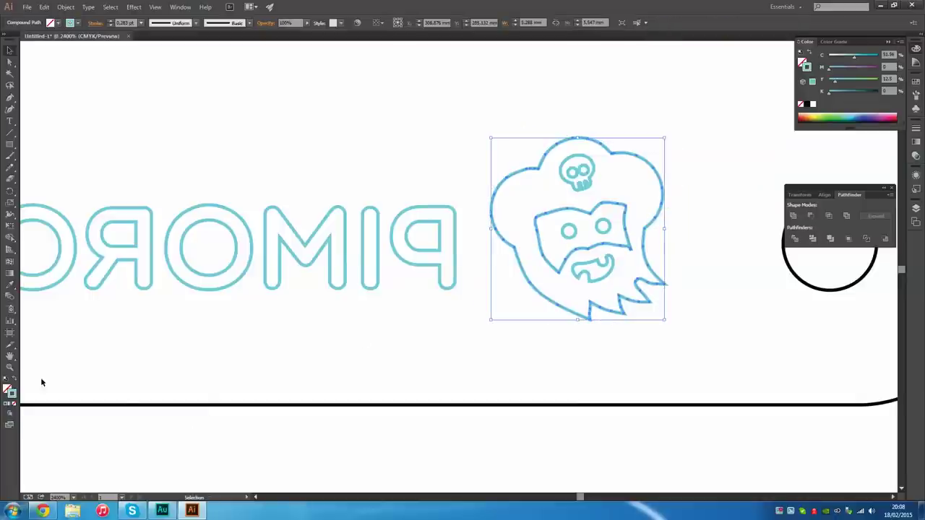
Test a fill/stroke swap on the pirate logo, then undo it to keep the outline.
left_click(15, 381)
left_click(543, 298)
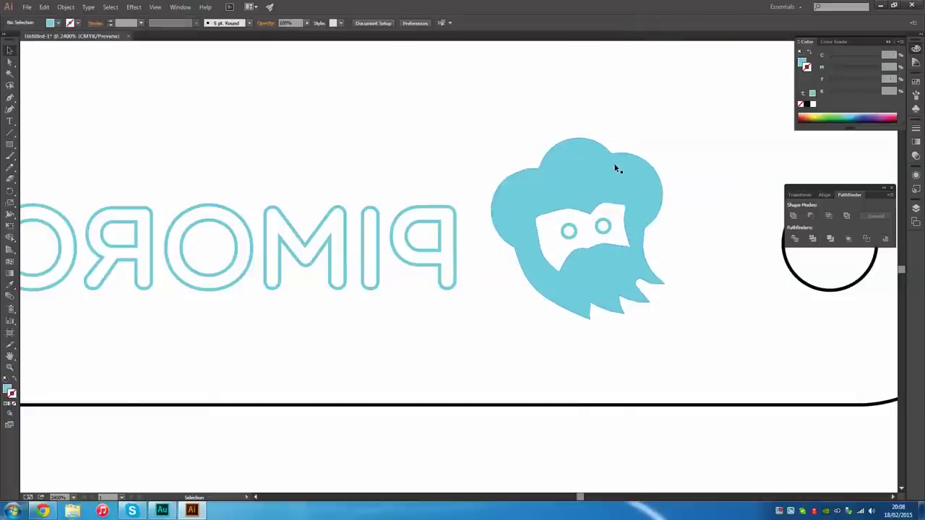
key("a")
key("ctrl+z")
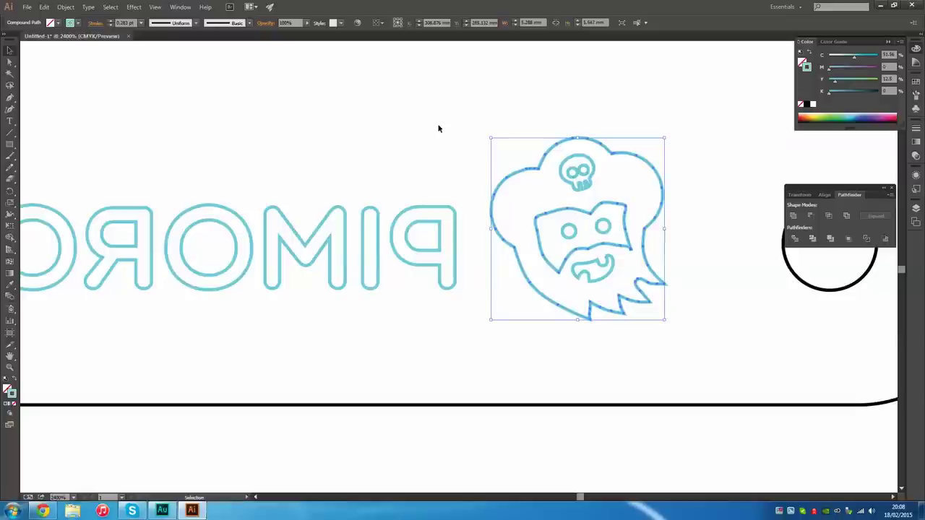
key("v")
left_click(521, 96)
scroll(524, 108, "down", 3)
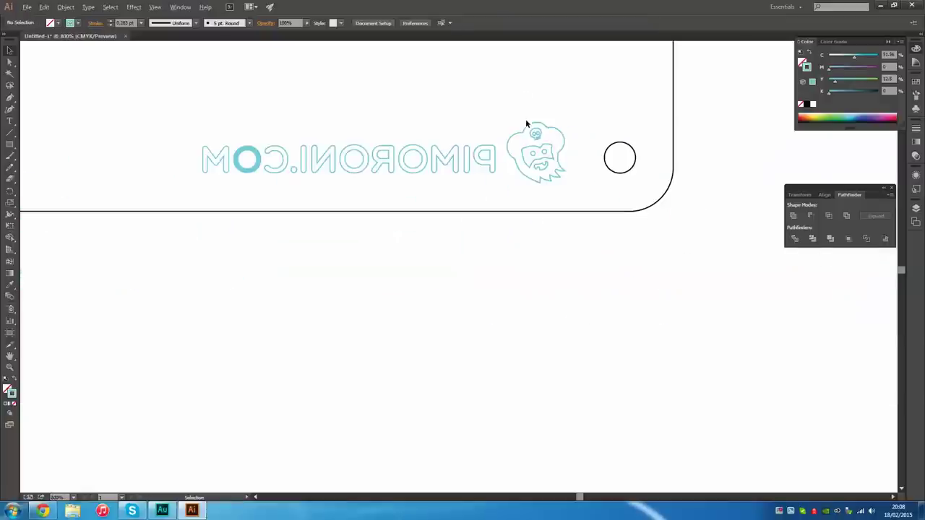
scroll(574, 188, "down", 2)
scroll(382, 202, "up", 2)
scroll(541, 247, "down", 1)
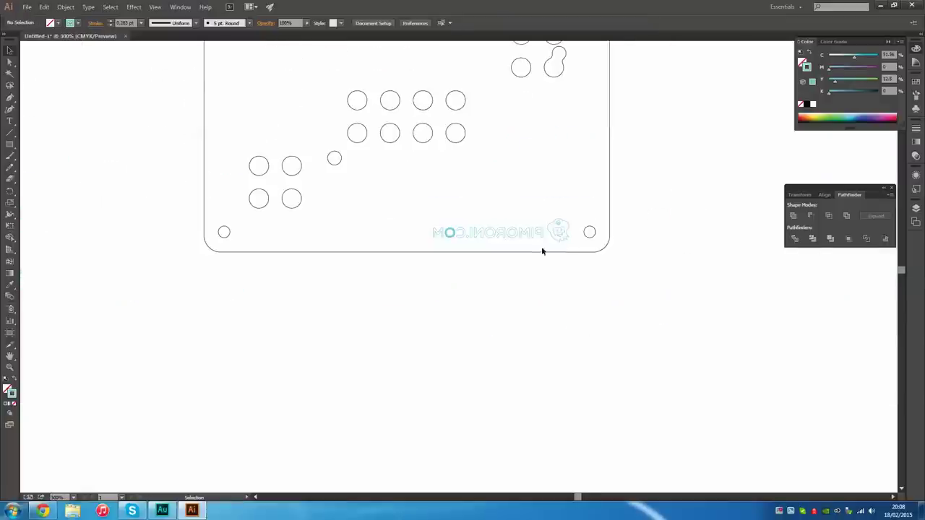
scroll(354, 242, "up", 2)
scroll(557, 277, "up", 1)
scroll(592, 278, "down", 1)
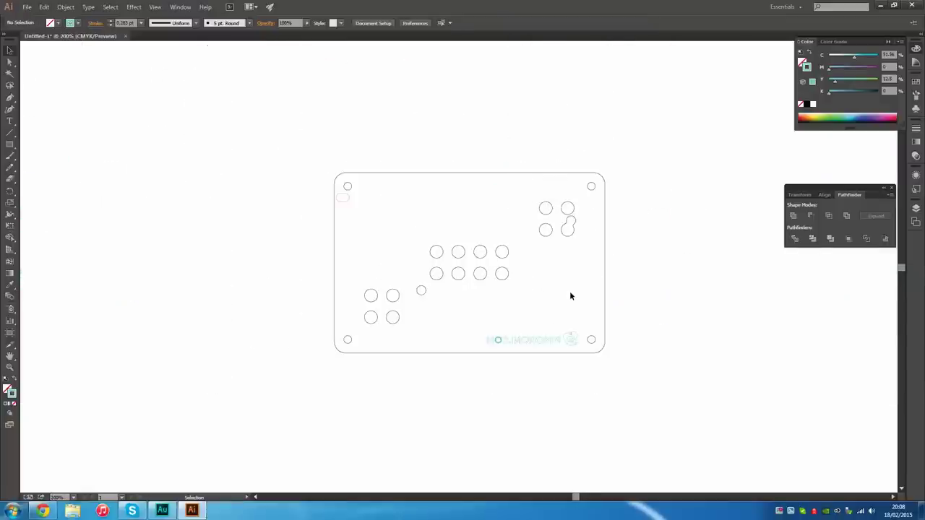
scroll(640, 297, "up", 1)
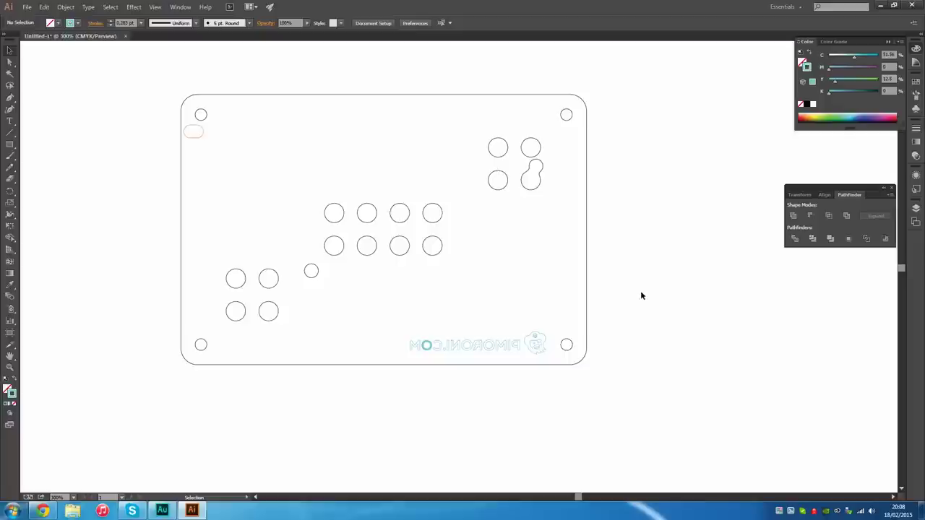
scroll(454, 259, "up", 3)
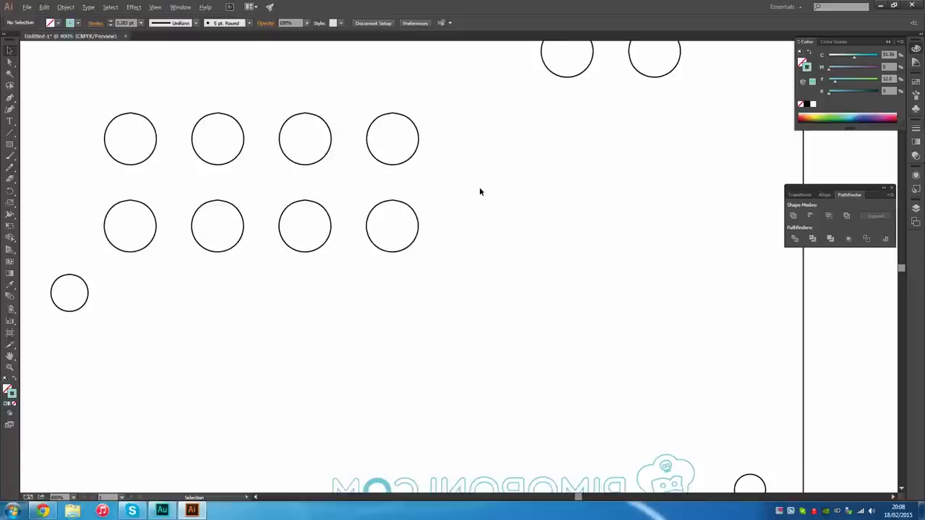
scroll(407, 236, "down", 3)
scroll(506, 230, "up", 2)
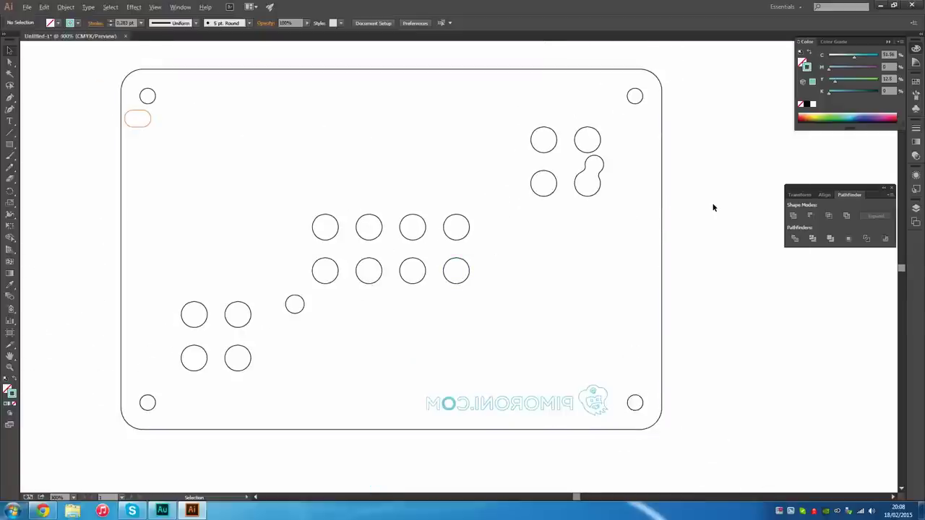
scroll(713, 207, "down", 1)
scroll(713, 208, "up", 1)
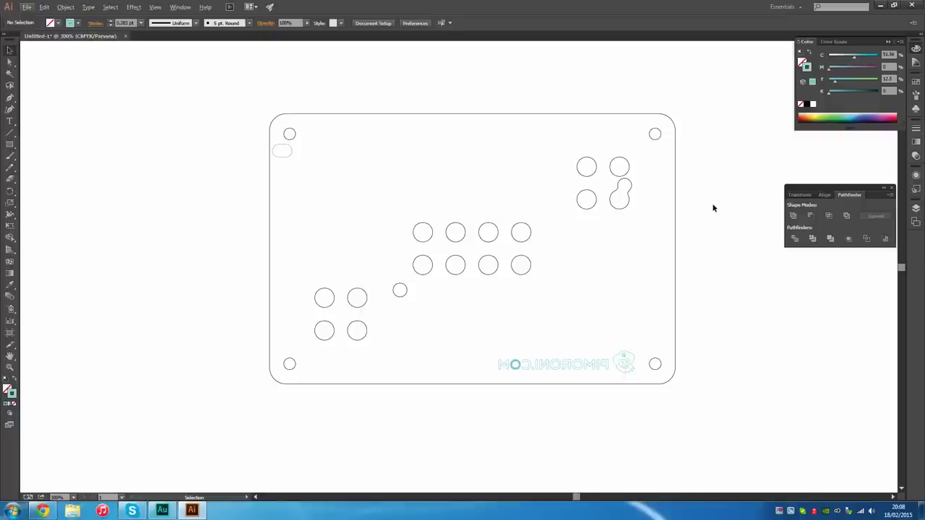
scroll(605, 207, "down", 1)
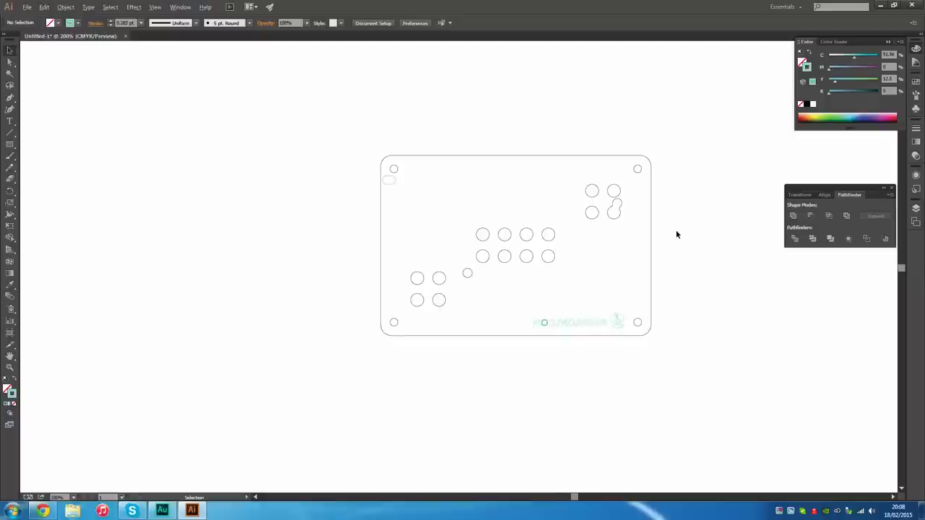
scroll(676, 234, "up", 1)
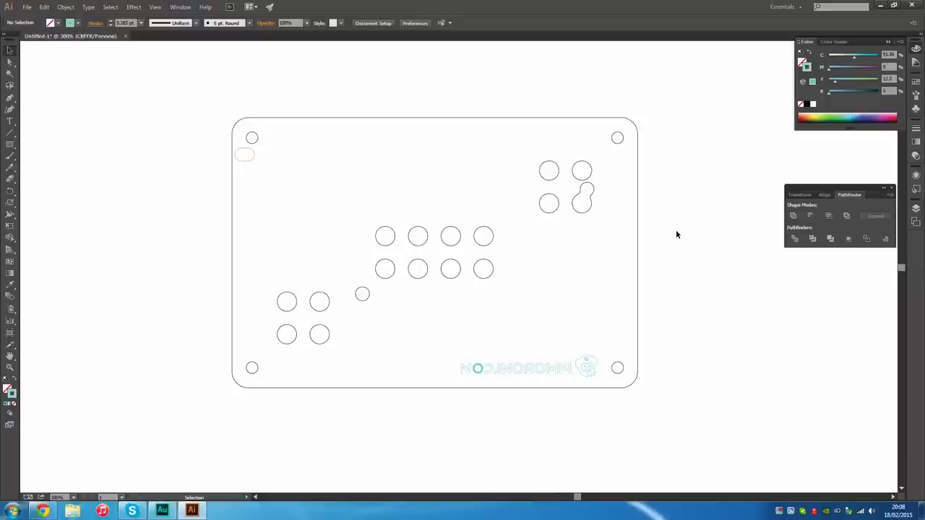
left_click(253, 159)
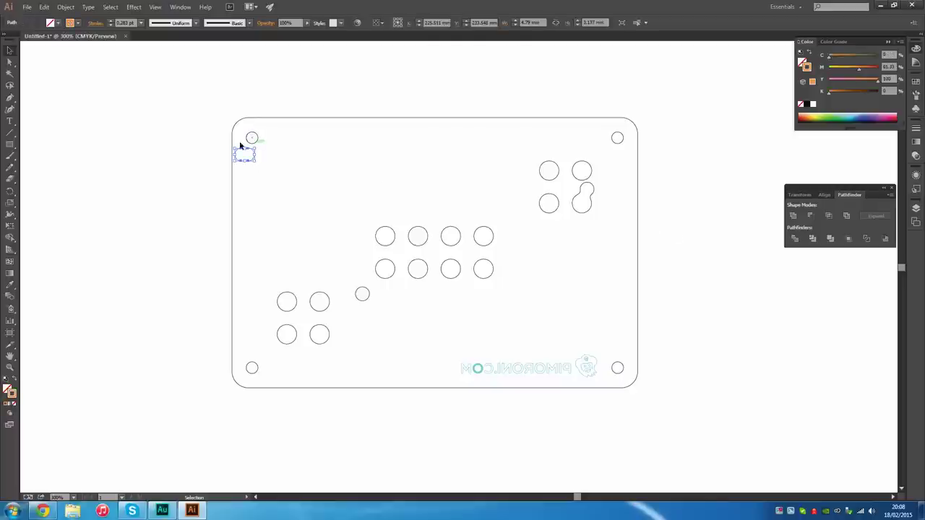
left_click(206, 170)
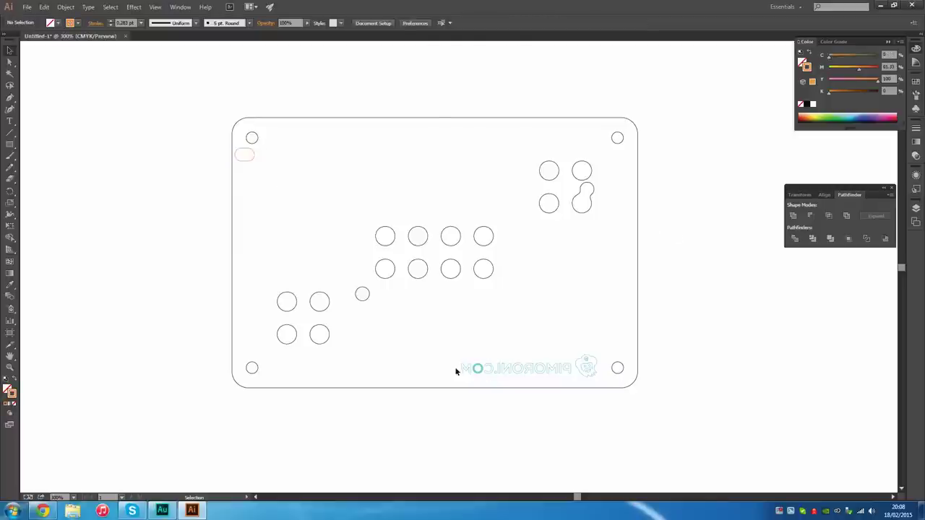
left_click_drag(598, 365, 476, 371)
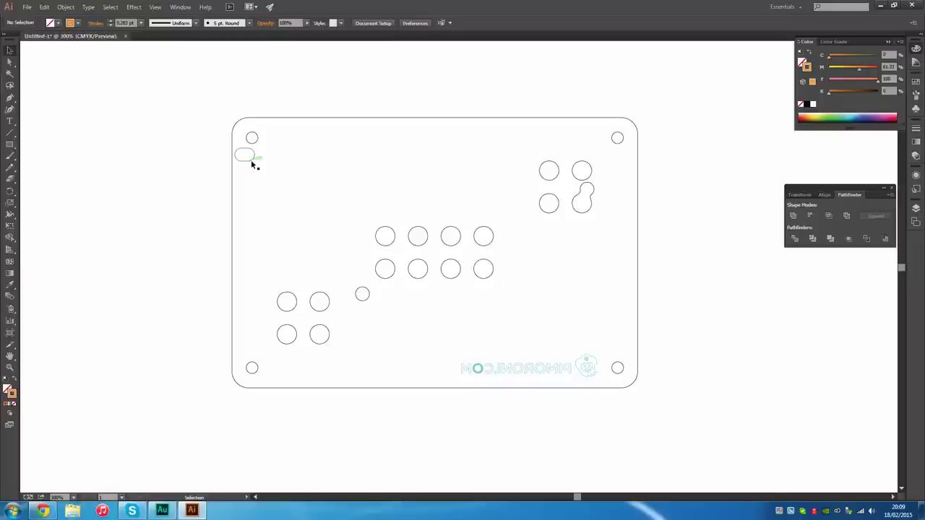
scroll(555, 390, "up", 3)
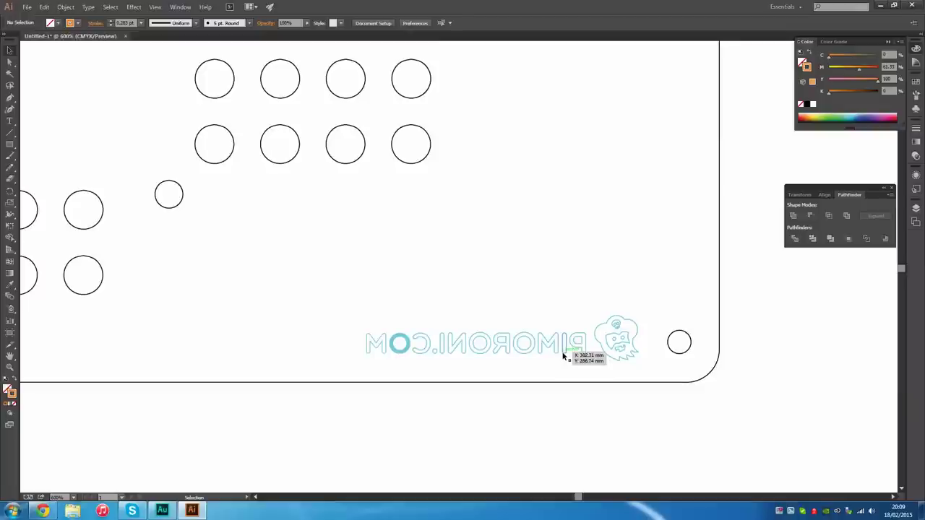
scroll(588, 350, "down", 3)
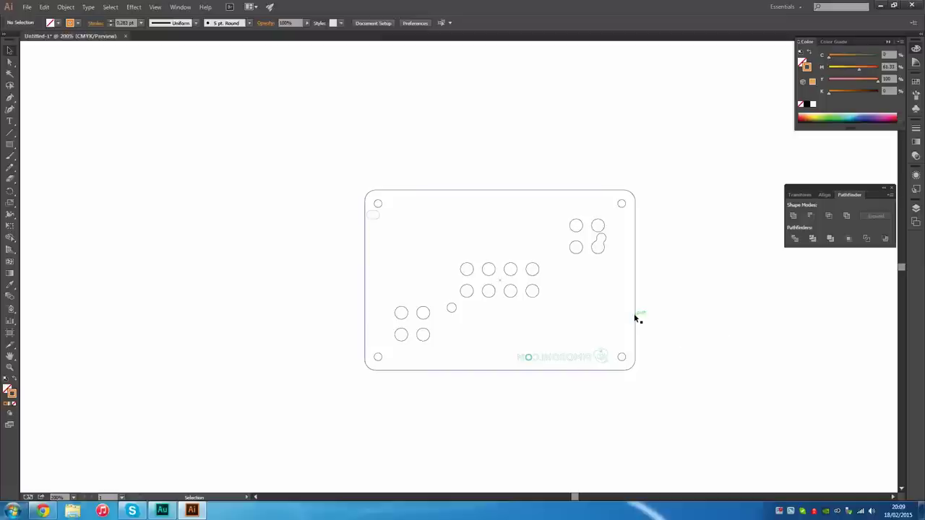
scroll(628, 318, "up", 1)
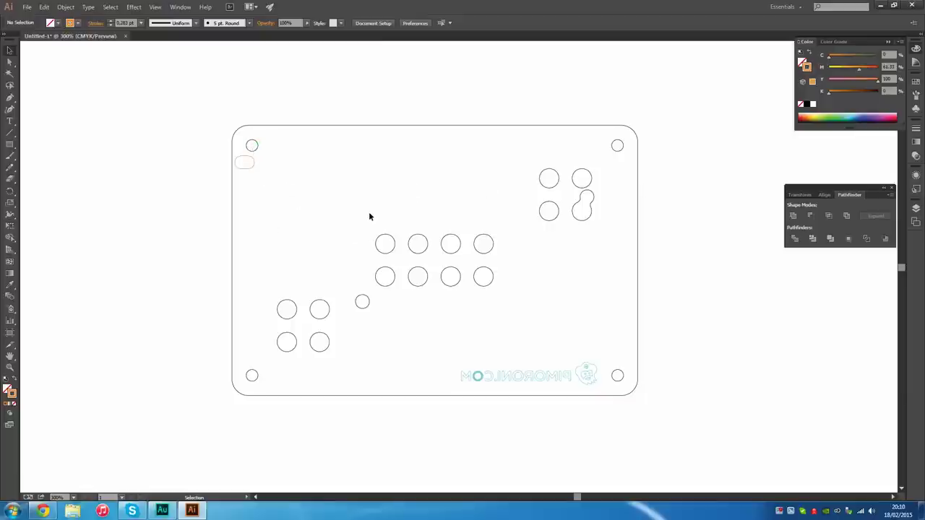
left_click_drag(414, 81, 425, 165)
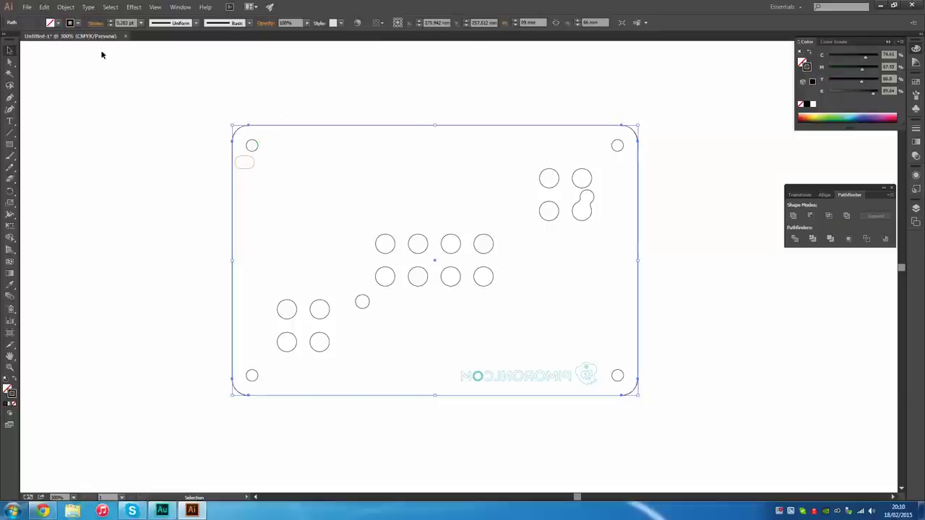
left_click(77, 22)
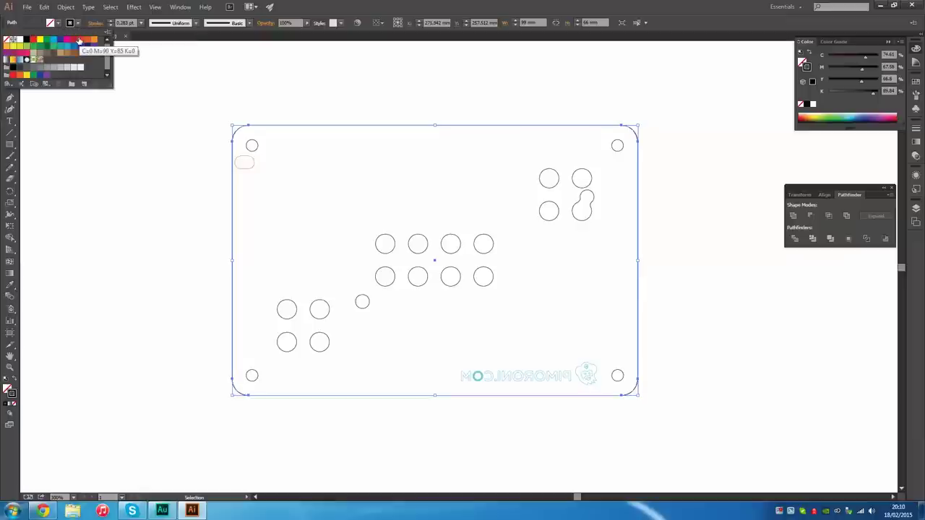
left_click(33, 40)
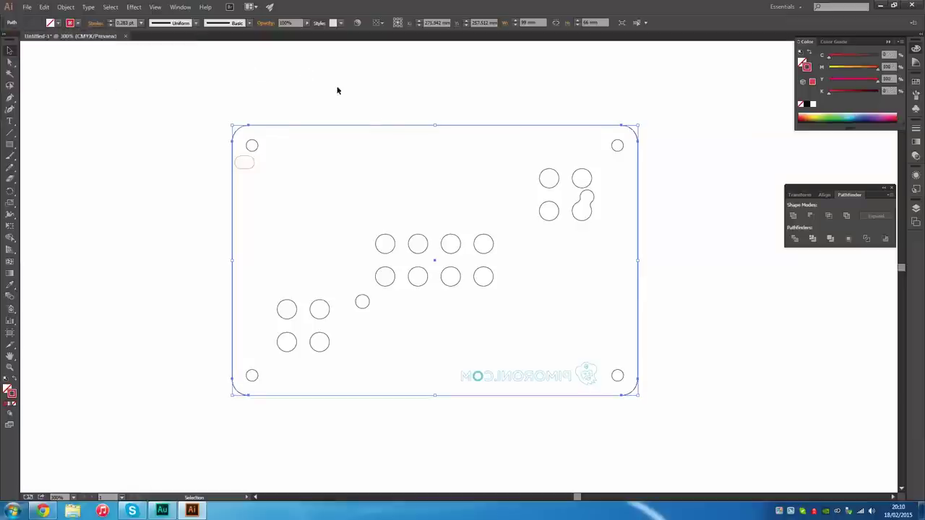
left_click(394, 132)
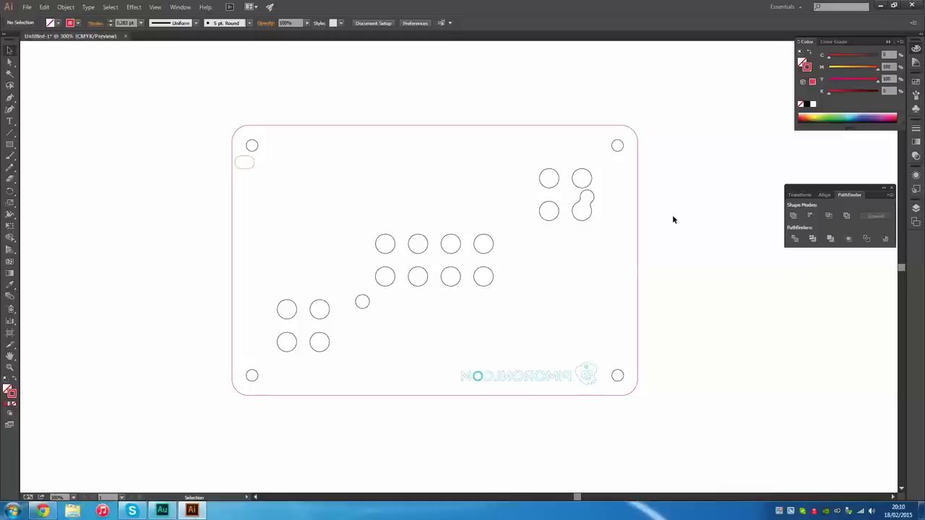
scroll(332, 237, "up", 1)
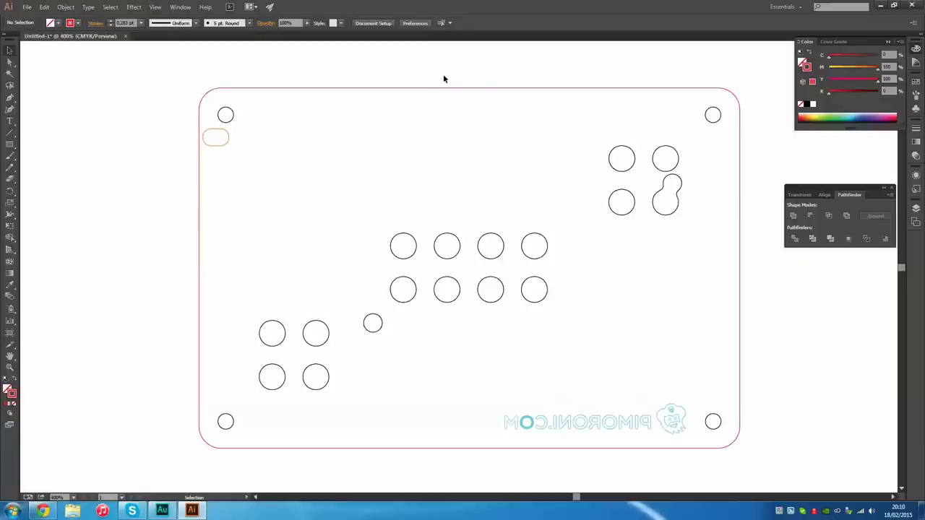
scroll(426, 146, "down", 1)
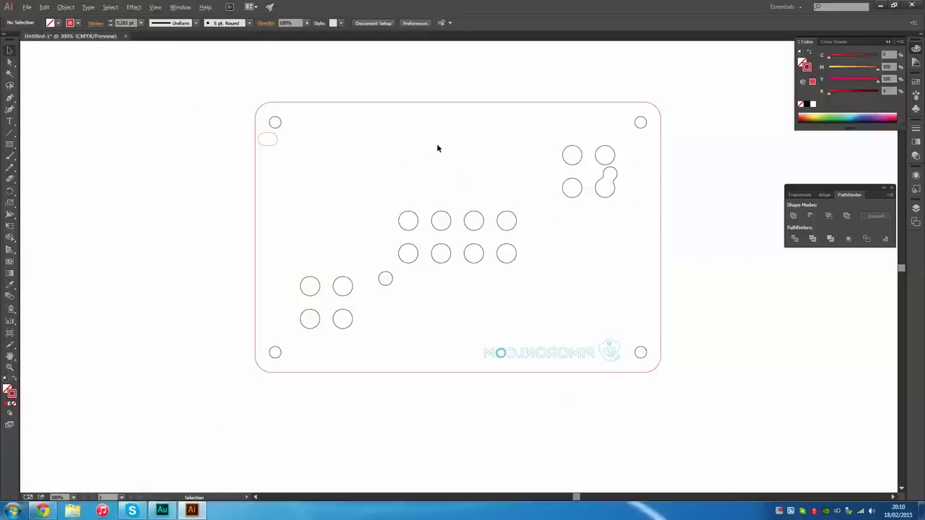
scroll(245, 217, "up", 1)
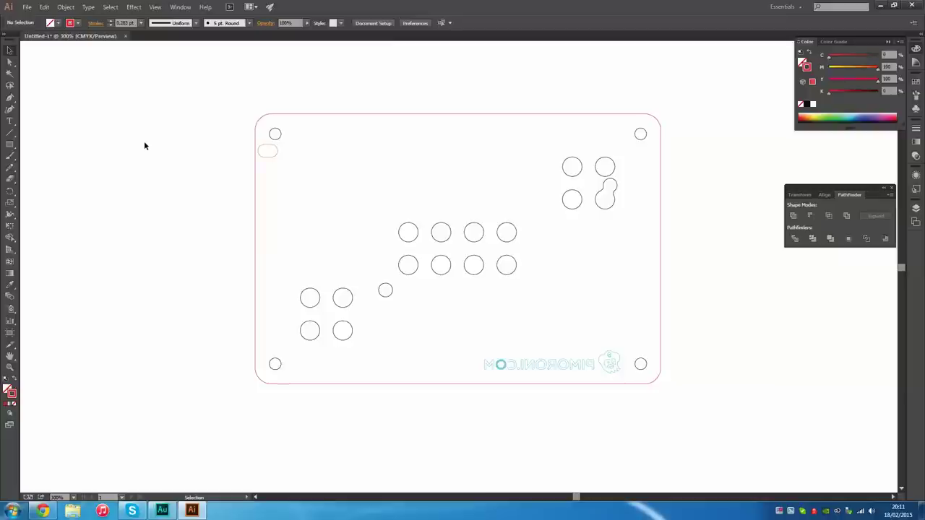
Export the layout to the Desktop as an AutoCAD Interchange File (DXF) named 'Pibow Layer'.
left_click(27, 8)
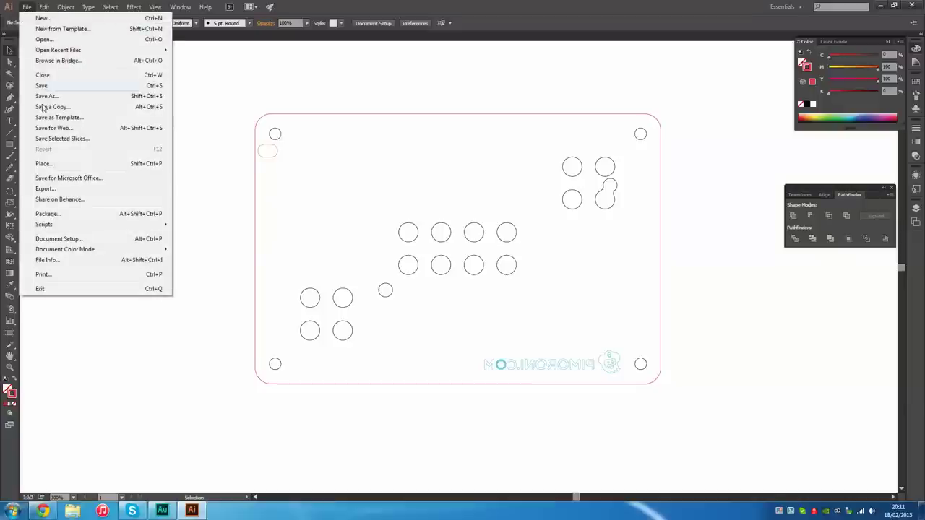
left_click(46, 189)
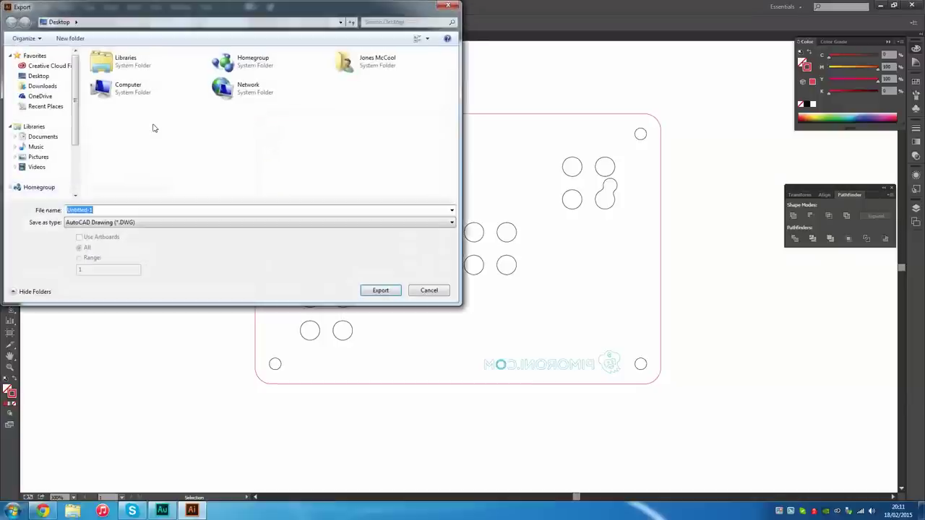
left_click(374, 224)
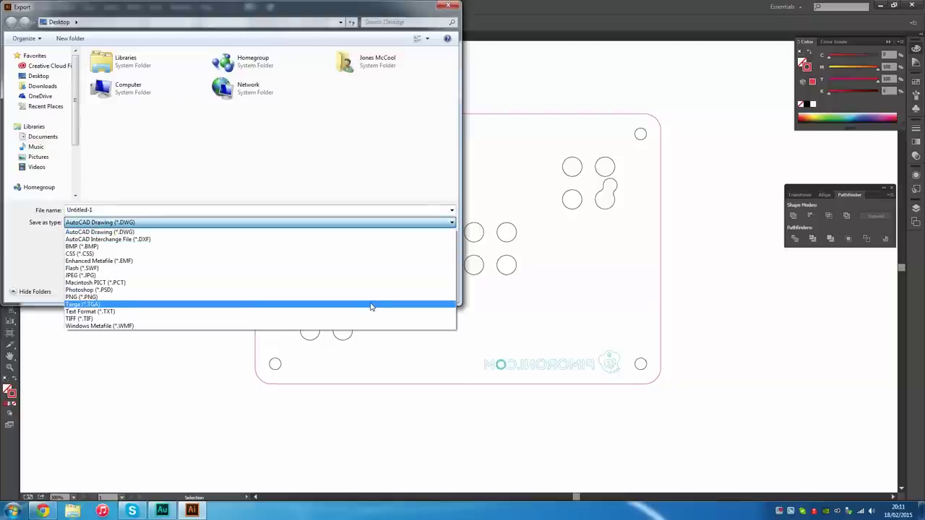
left_click(197, 240)
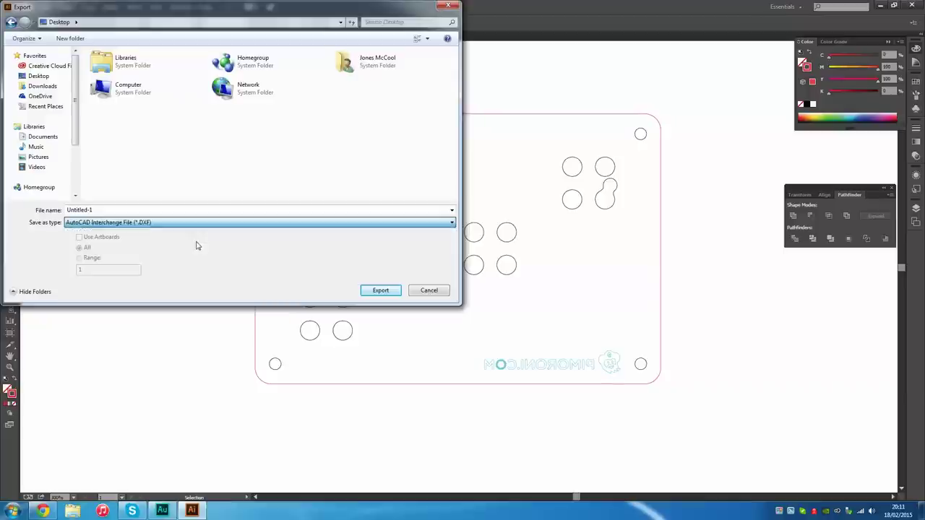
left_click(150, 224)
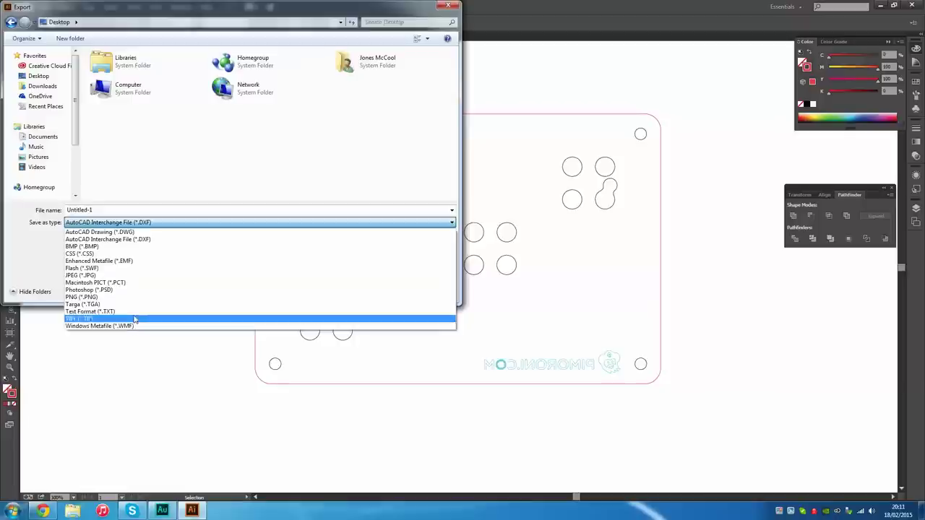
left_click(133, 244)
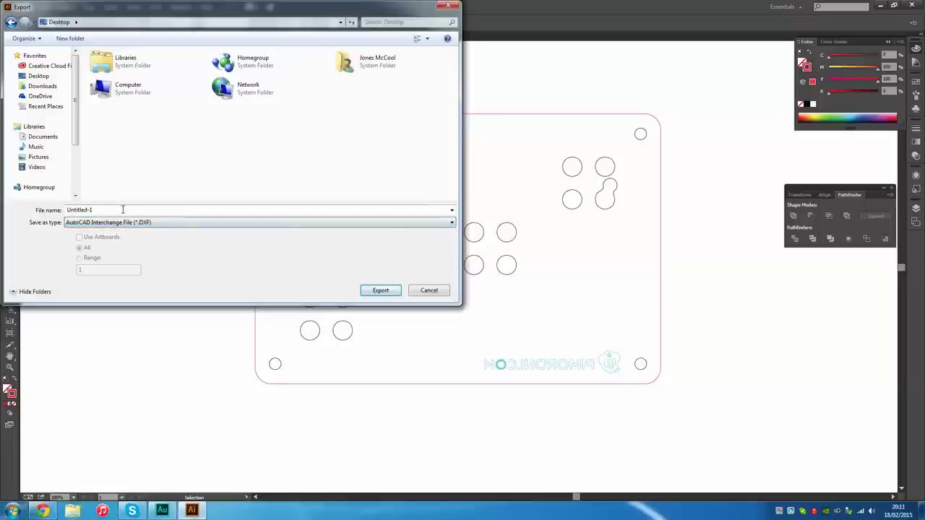
left_click_drag(123, 209, 3, 210)
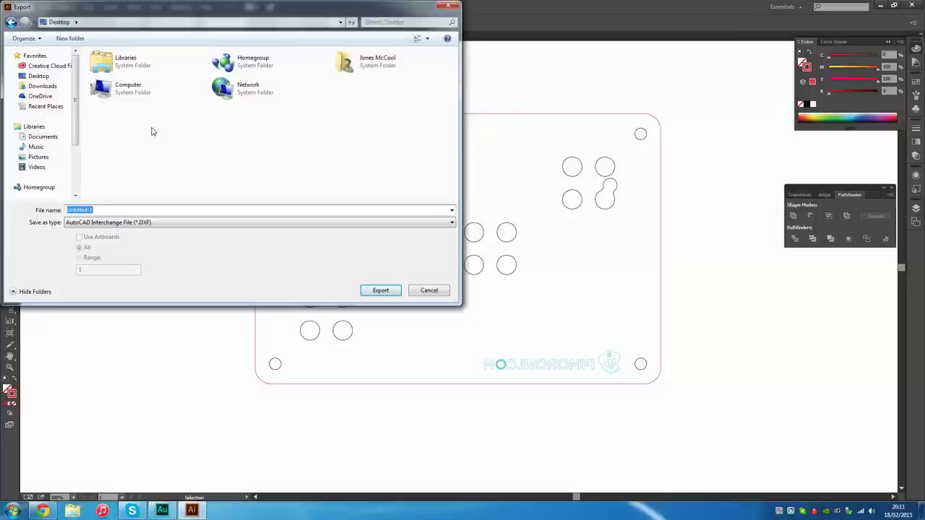
type("P")
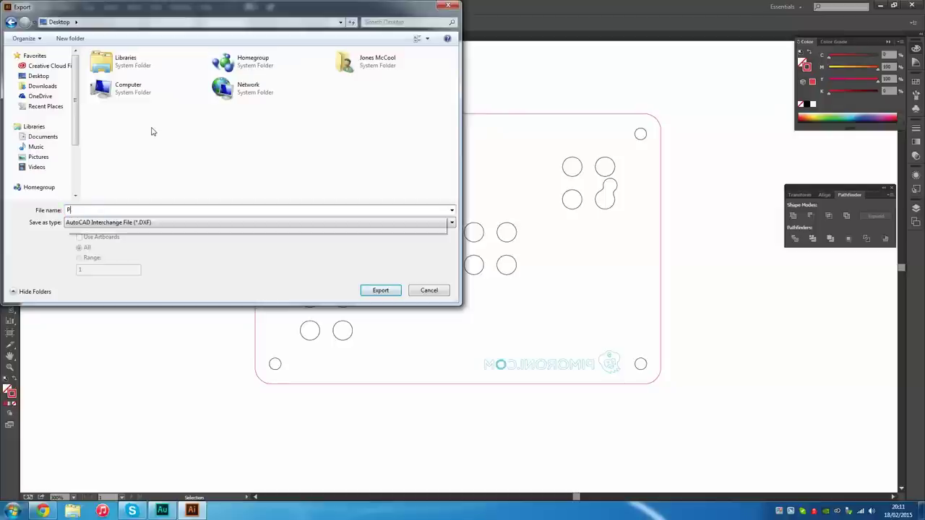
type("ibow Layer")
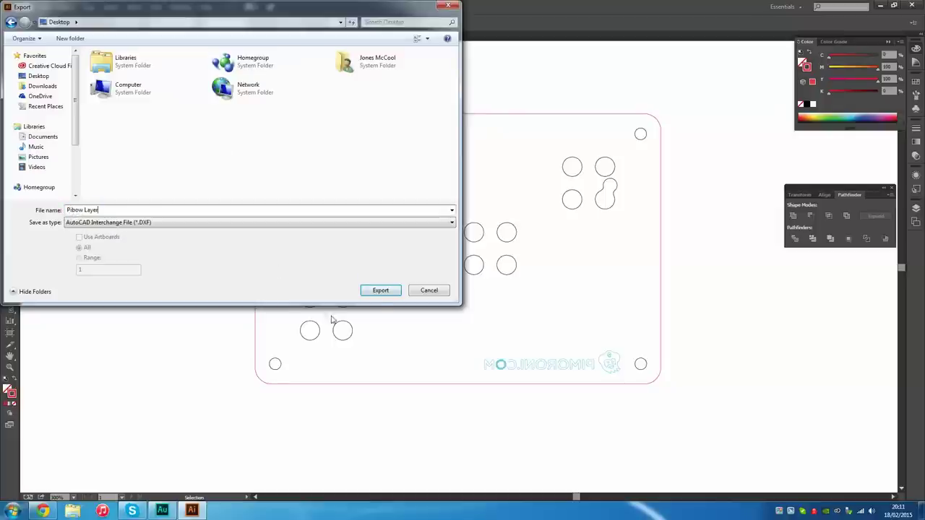
left_click(380, 292)
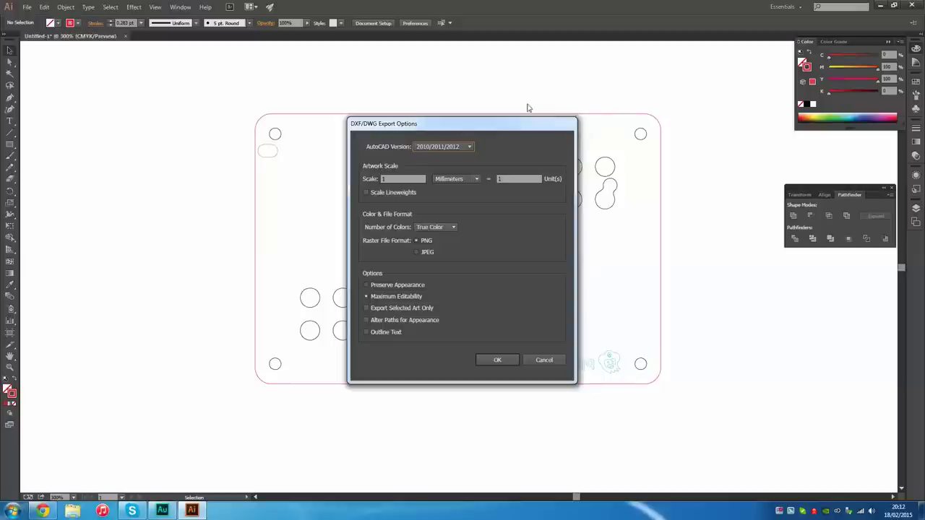
Set the DXF export to AutoCAD R13/LT95, 8 colours and JPEG raster, then confirm.
left_click(454, 147)
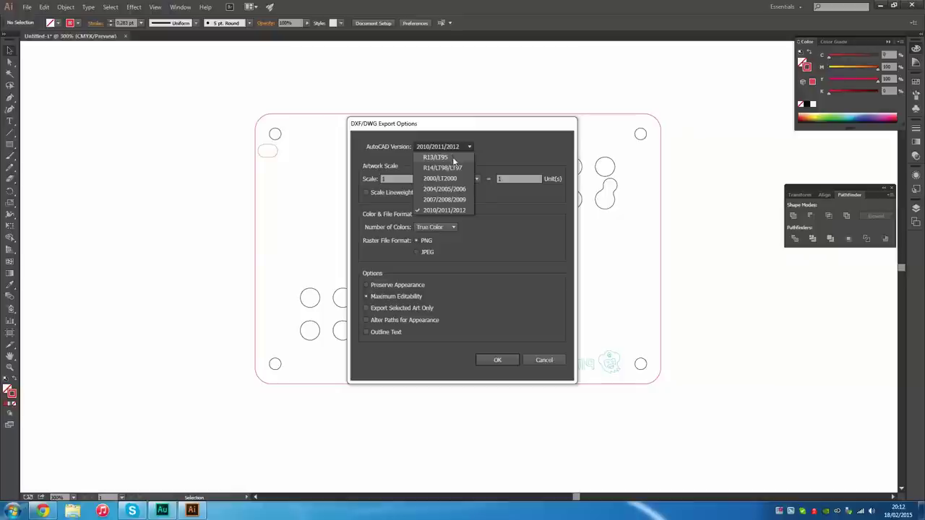
left_click(433, 208)
left_click(432, 148)
left_click(504, 153)
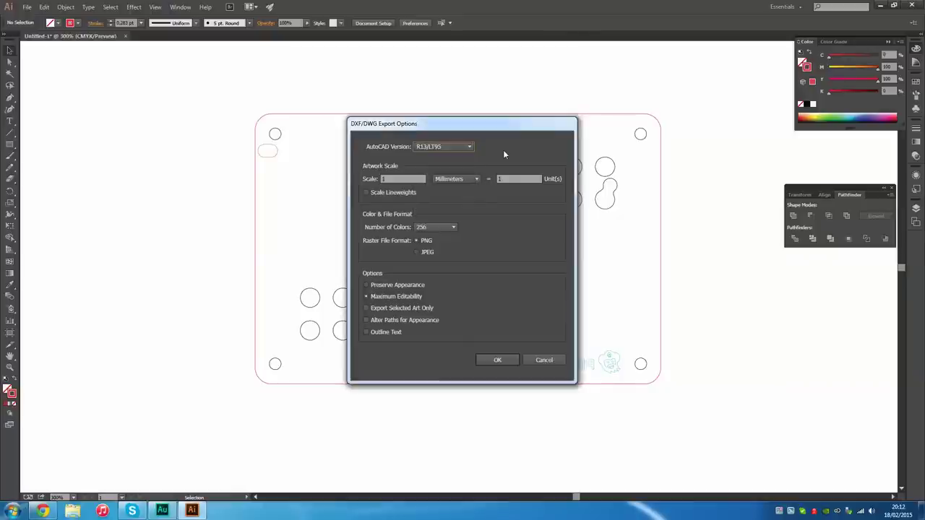
left_click(447, 229)
left_click(437, 234)
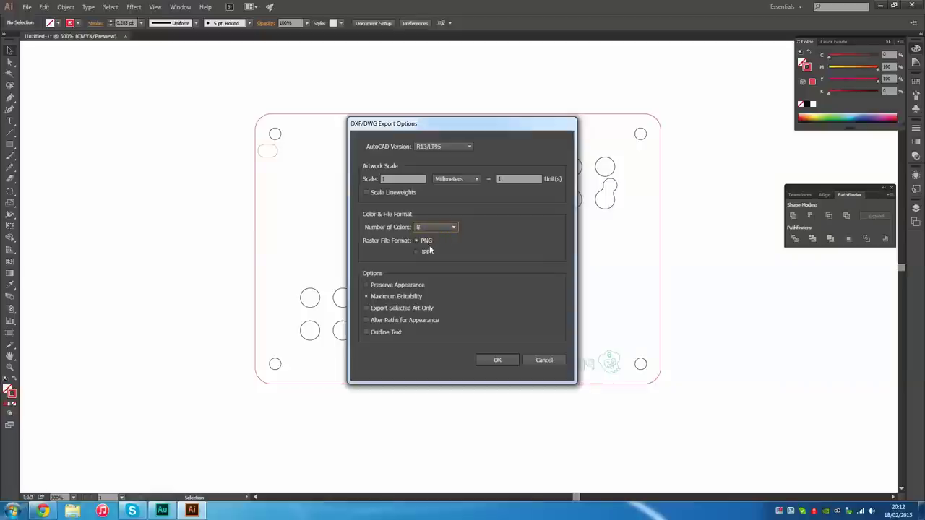
left_click(427, 251)
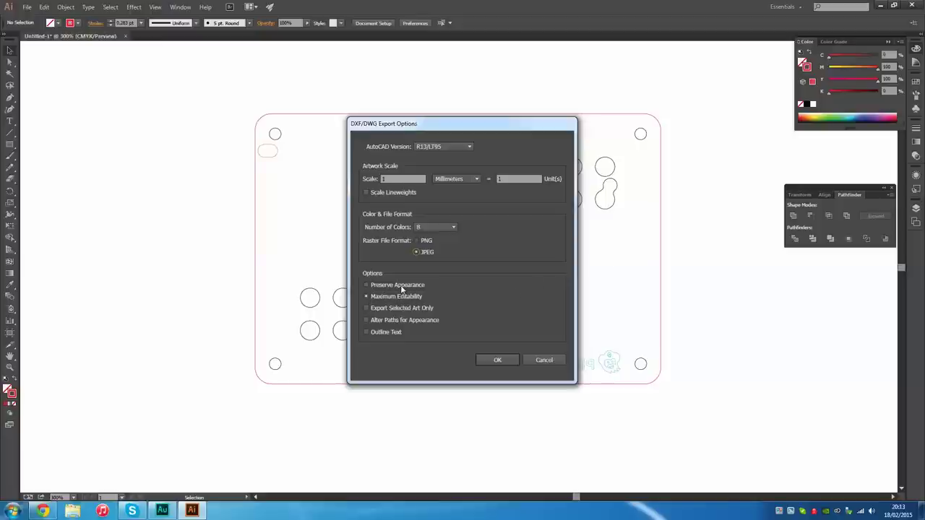
left_click(500, 360)
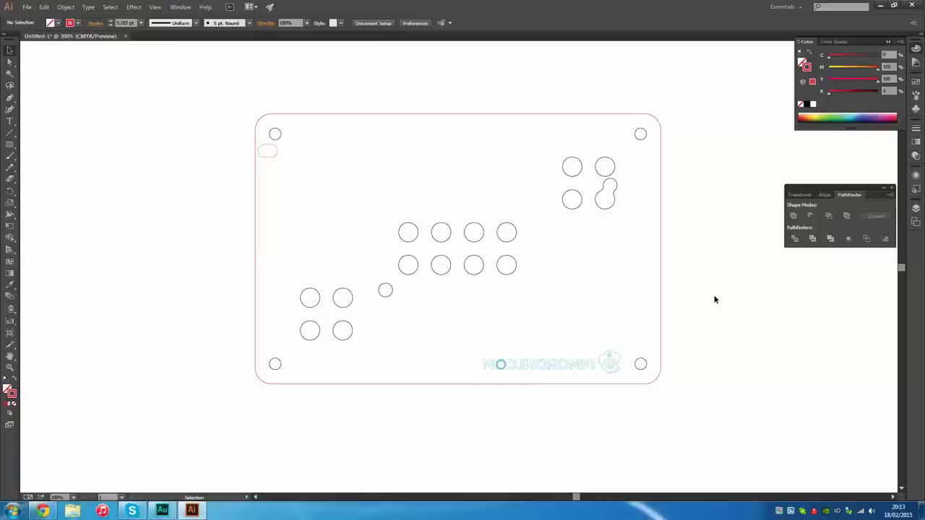
Open Pibow Layer.dxf from the Desktop at Original Size and zoom in on the plate.
key("alt+f")
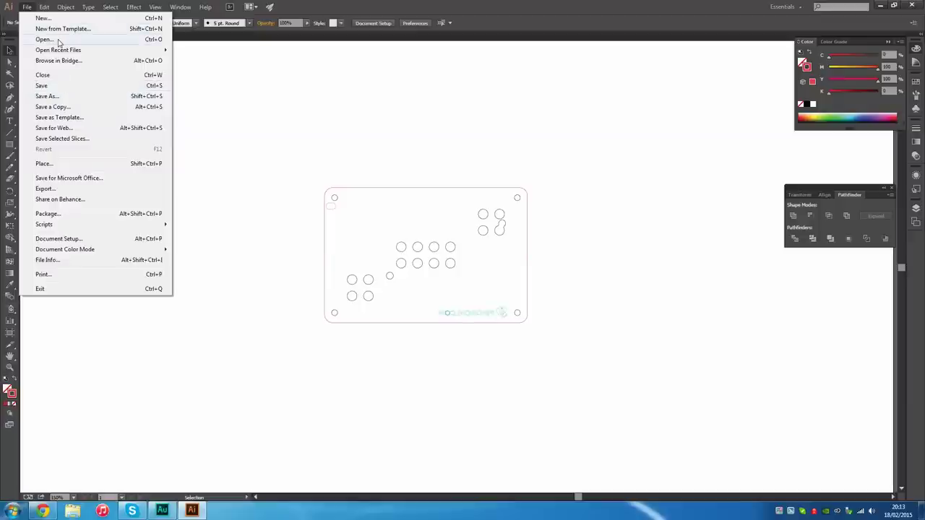
left_click(59, 40)
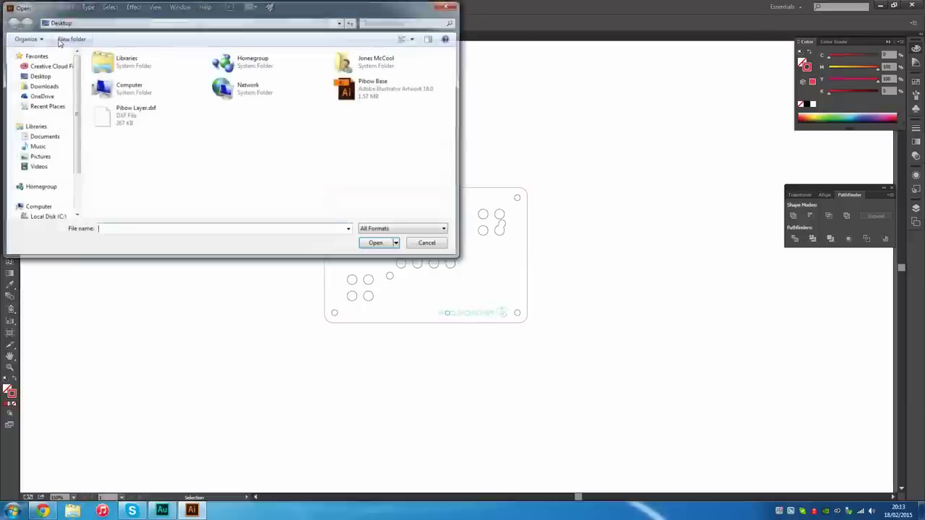
double_click(144, 119)
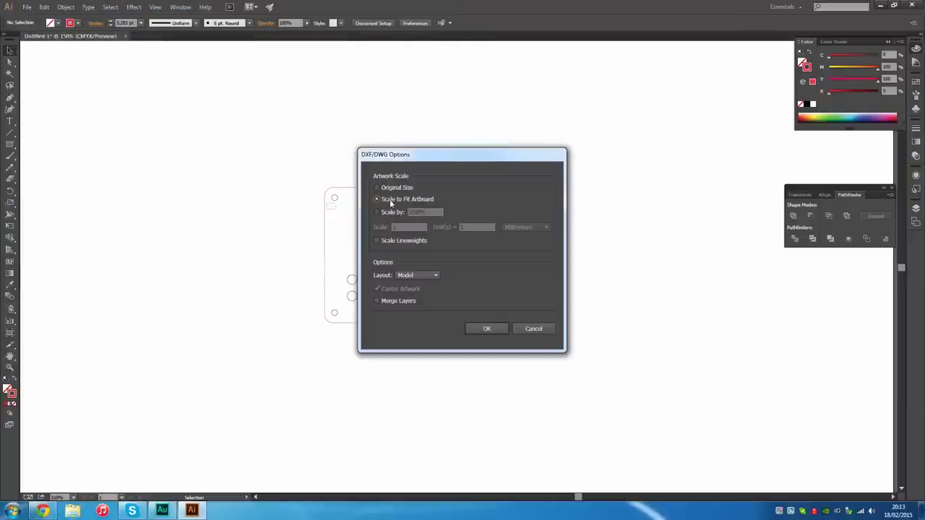
left_click(398, 189)
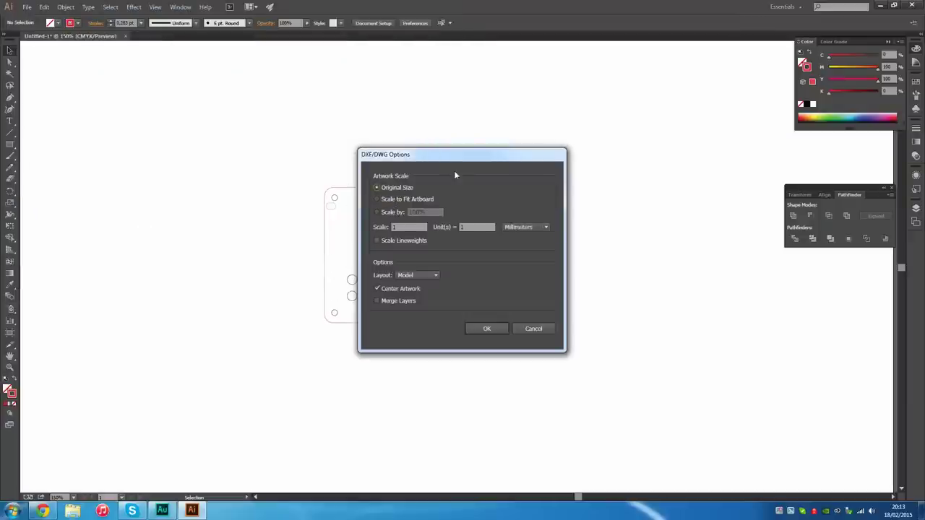
left_click(493, 328)
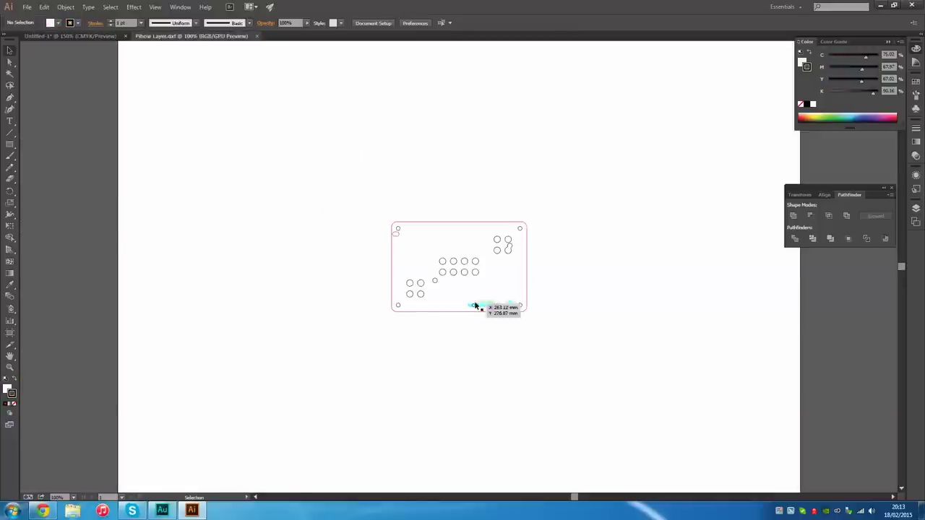
scroll(471, 307, "up", 4)
scroll(471, 306, "up", 4)
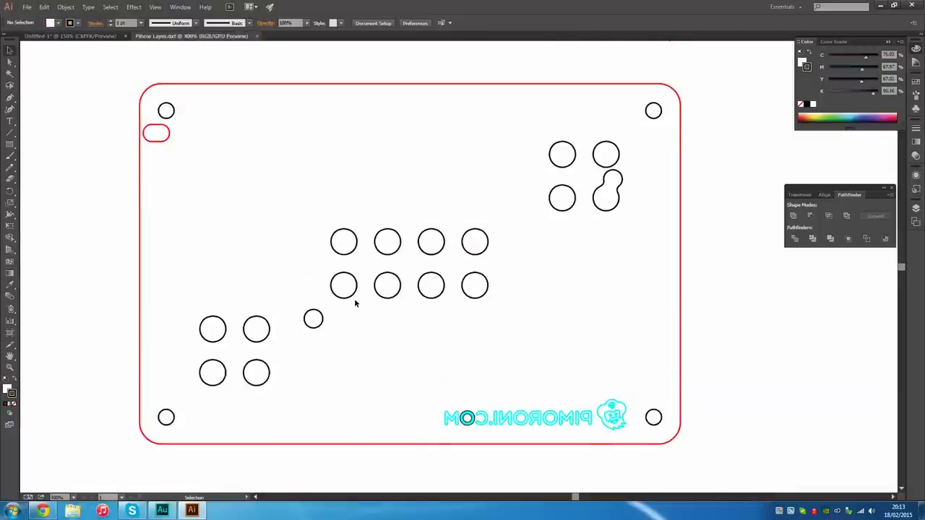